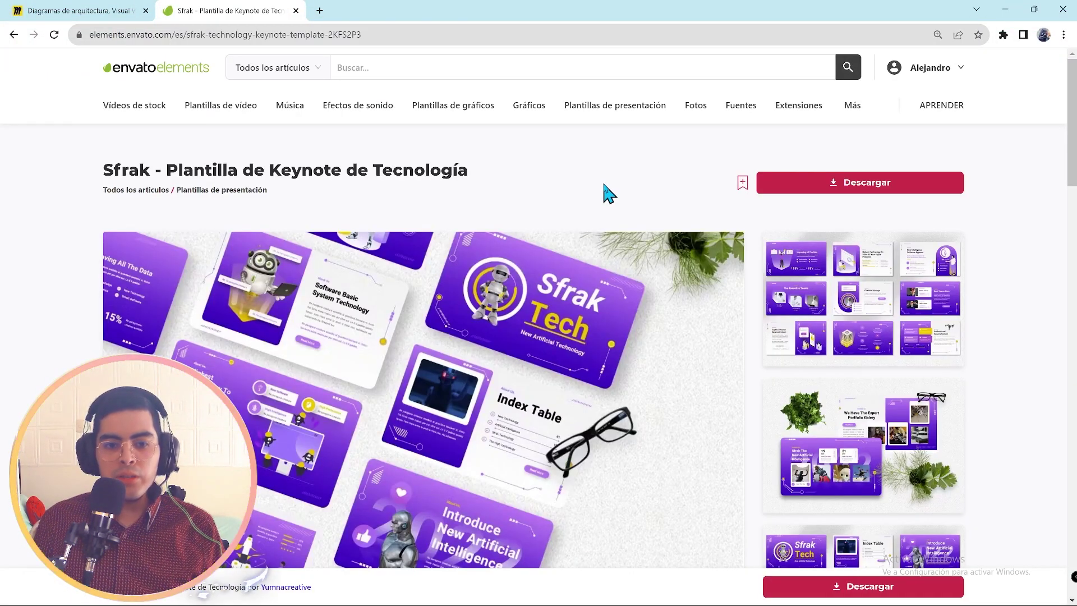
Step: Scroll down the Sfrak technology Keynote template page on Envato Elements
scroll(801, 475, down, 7)
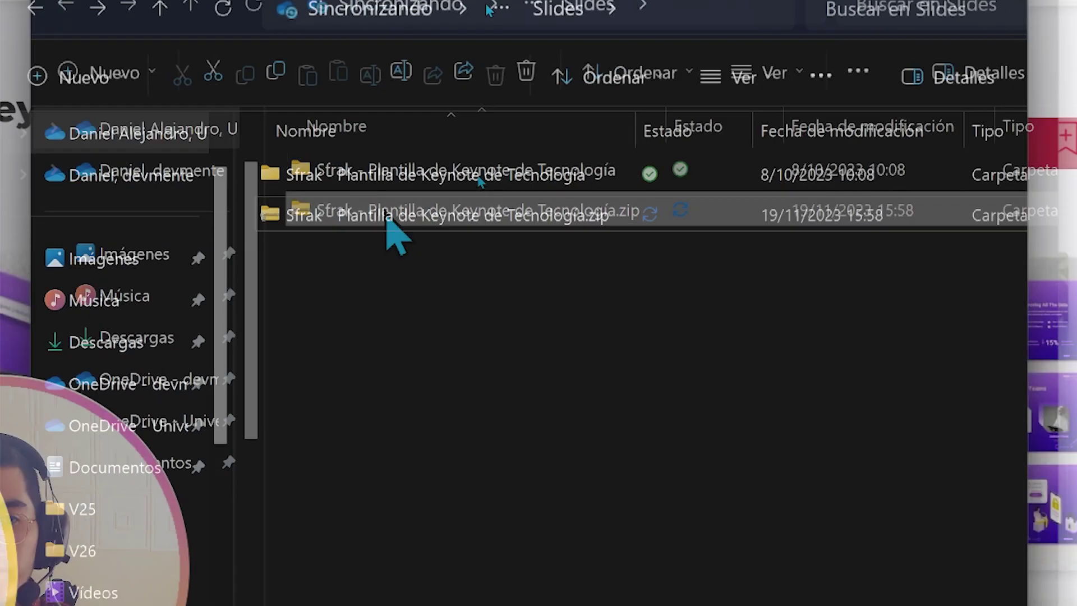
Step: Open the extracted Sfrak folder, then Sfrak - Technology Keynote Template, then Main Files
key(Delete)
double_click(382, 218)
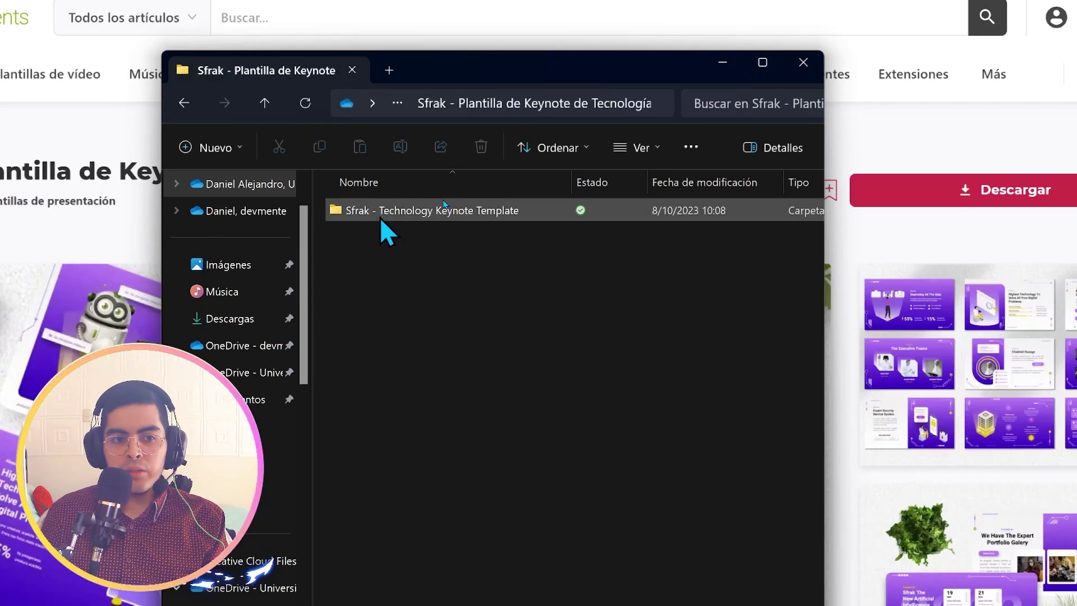
double_click(381, 217)
double_click(507, 205)
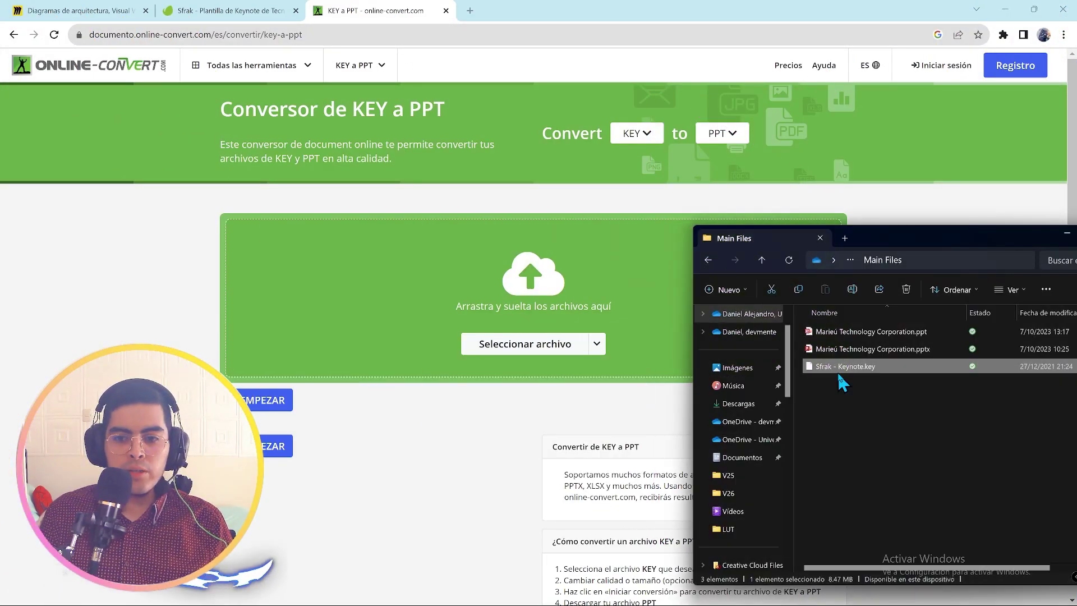
Step: Upload Sfrak - Keynote.key to Online-Convert's KEY to PPT converter
drag(830, 366, 504, 357)
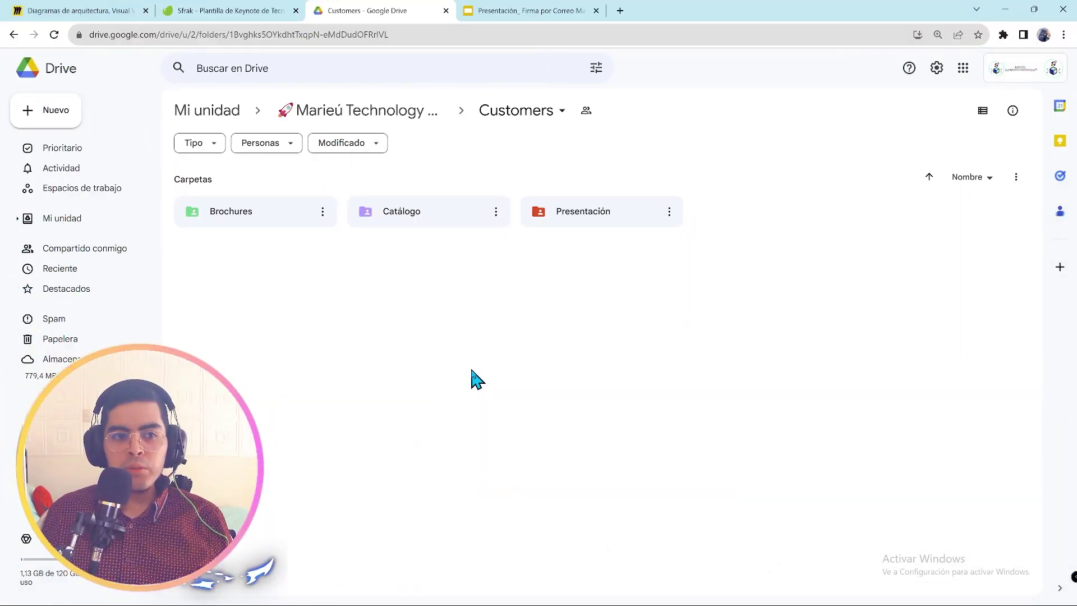
Step: Create a new folder named Presentación in Customers and colour it green
right_click(379, 354)
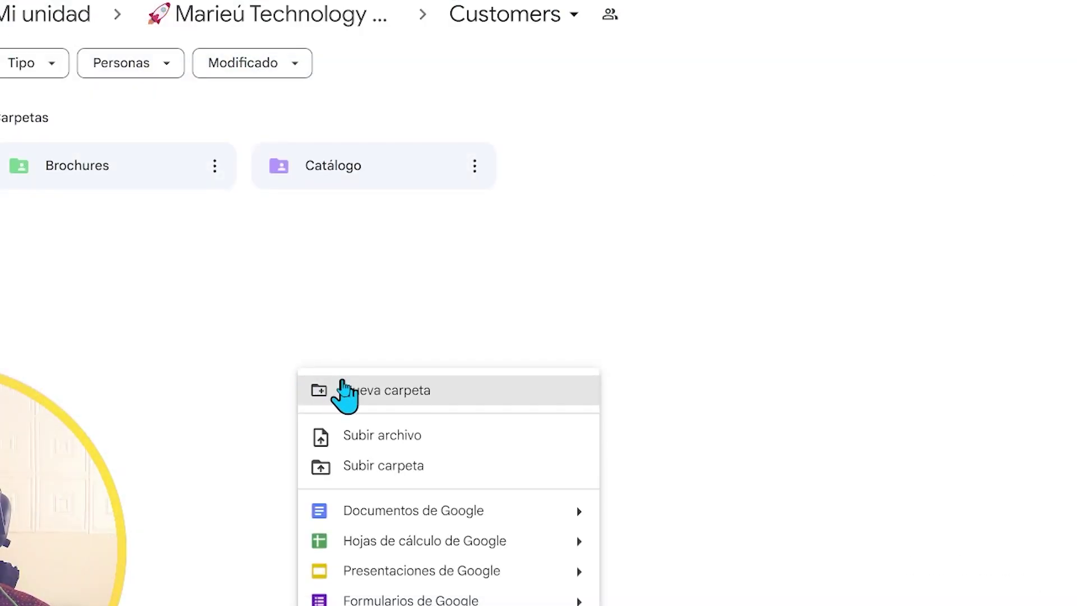
click(344, 387)
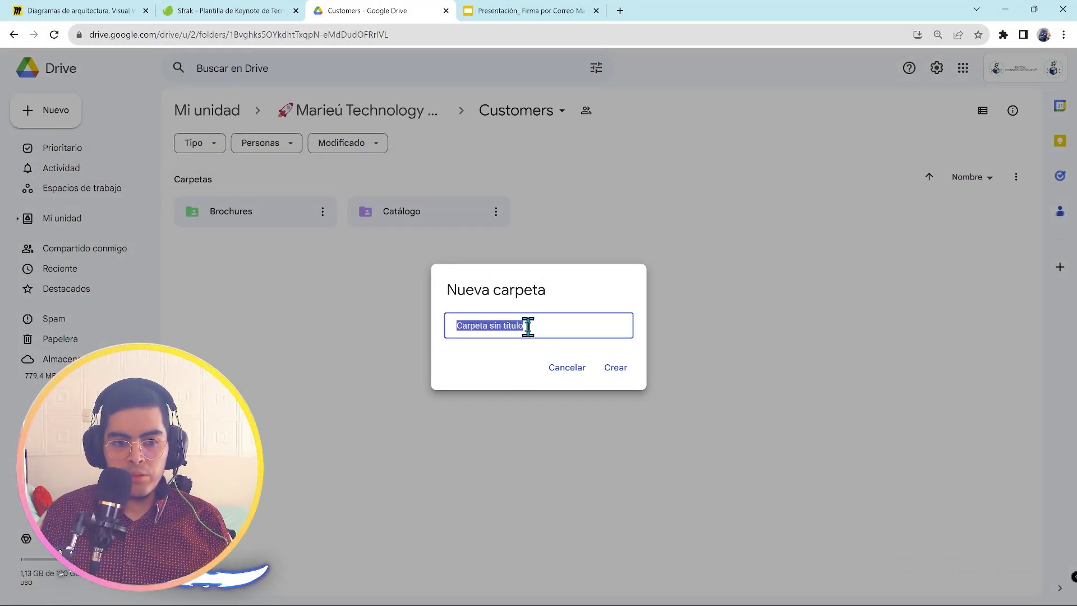
text(Pres)
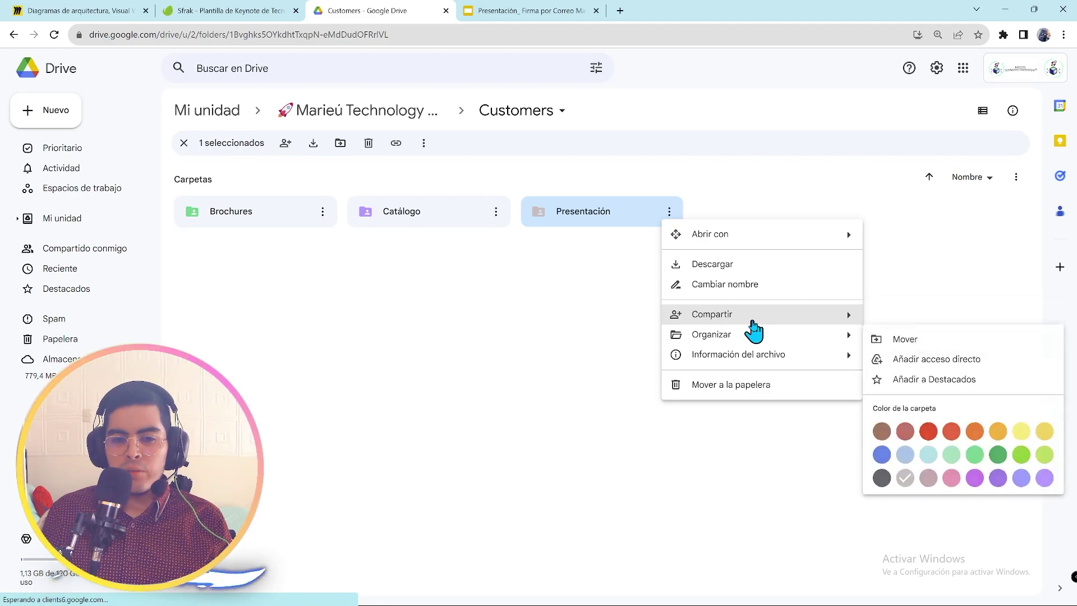
click(999, 455)
Step: Upload Marieú Technology Corporation.ppt into the Presentación folder
double_click(548, 225)
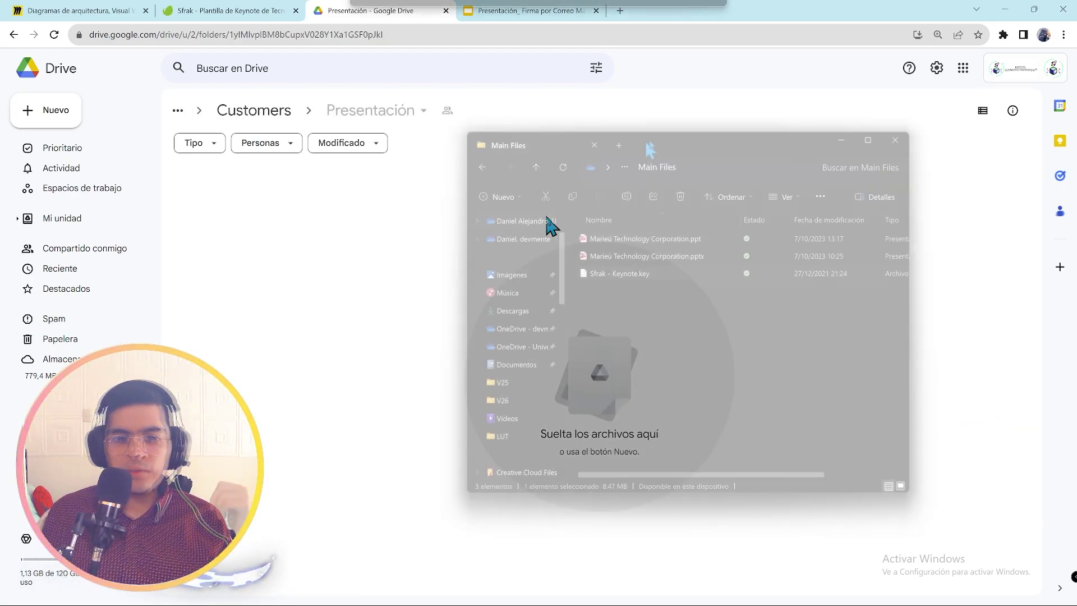
drag(822, 191, 593, 195)
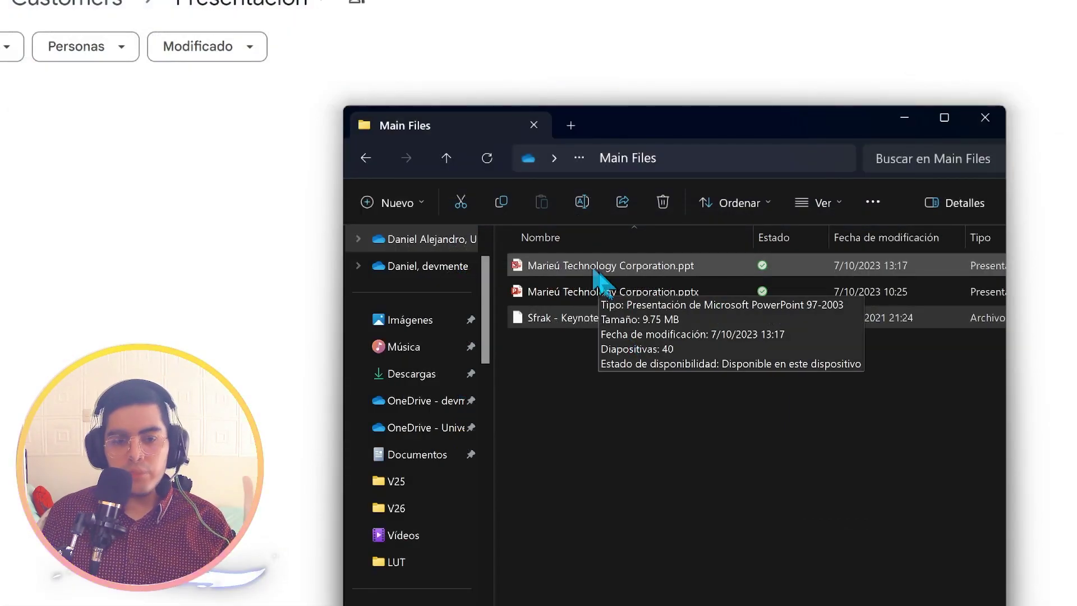
drag(597, 270, 271, 295)
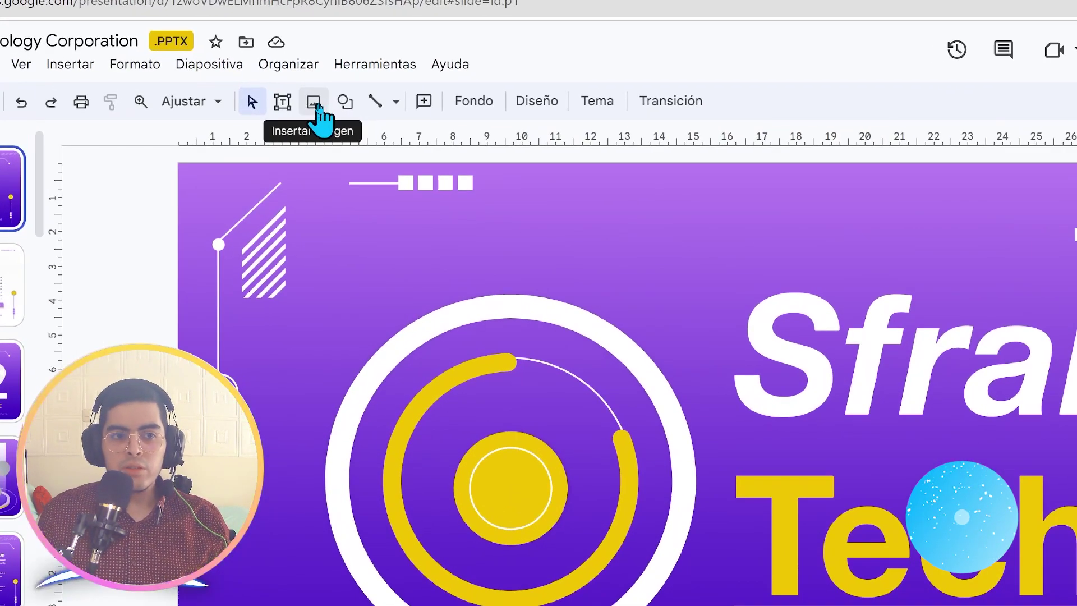
Step: Upload the Tiktok 1793x1793.png logo, enlarge it and centre it over the rings
click(316, 101)
click(348, 137)
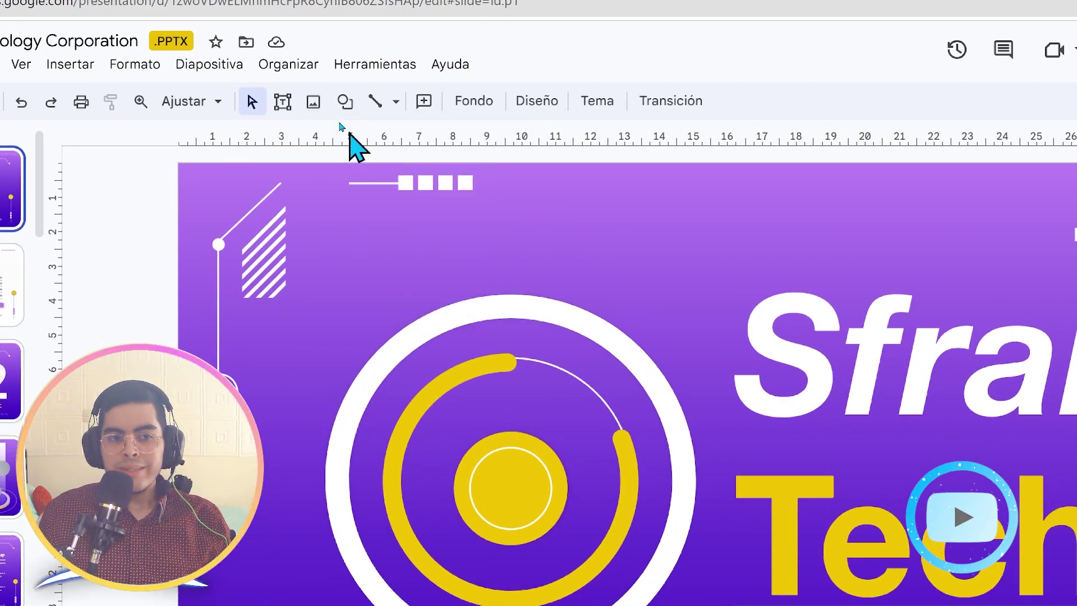
click(327, 180)
click(602, 339)
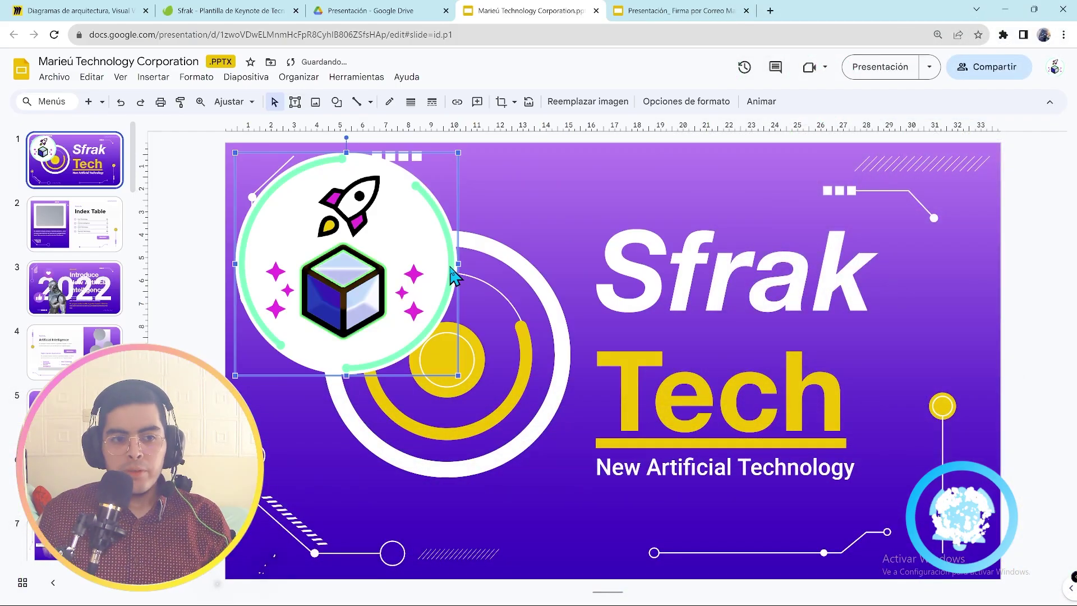
mouse_move(454, 377)
mouse_down()
mouse_move(577, 499)
mouse_move(418, 337)
mouse_up()
drag(306, 225, 425, 334)
Step: Replace the Sfrak Tech title with Marieú Technology Corporation and set Marieú to 130 pt
click(628, 283)
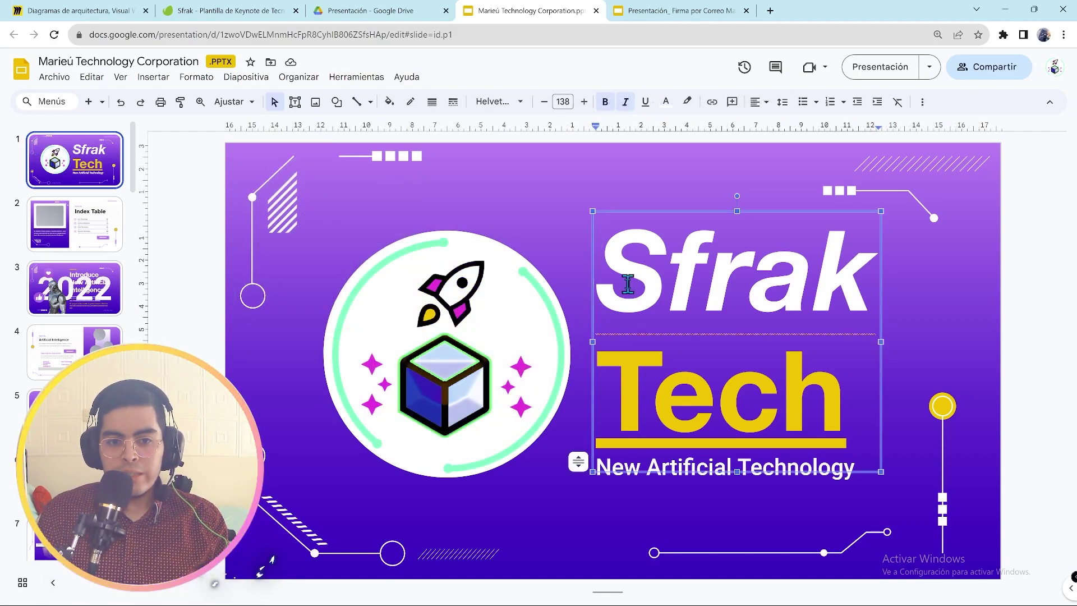
key(ctrl+a)
text(Marieú Technology Corporation)
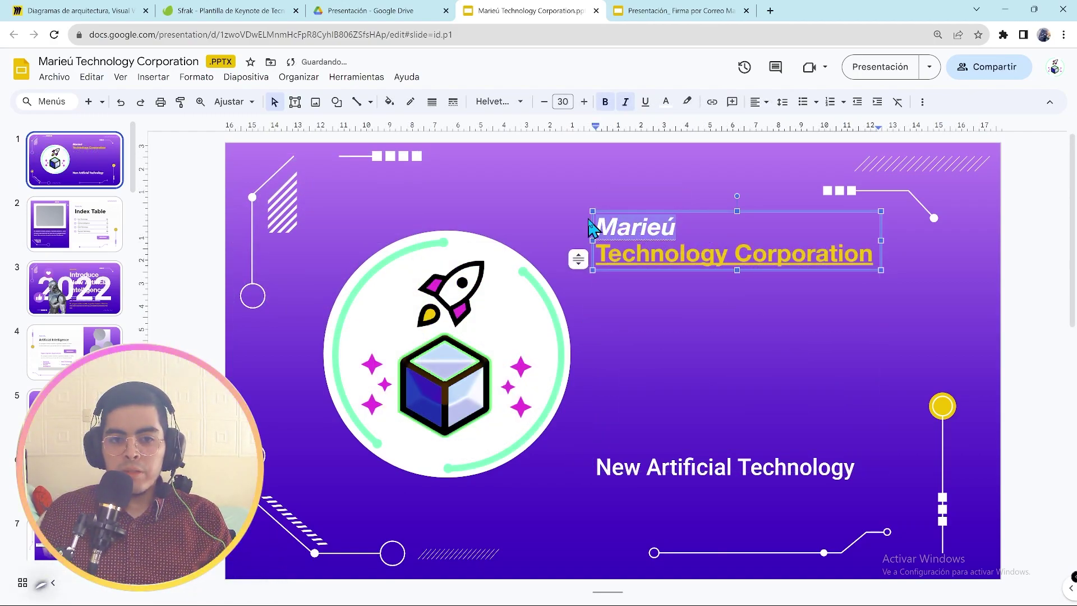
click(563, 102)
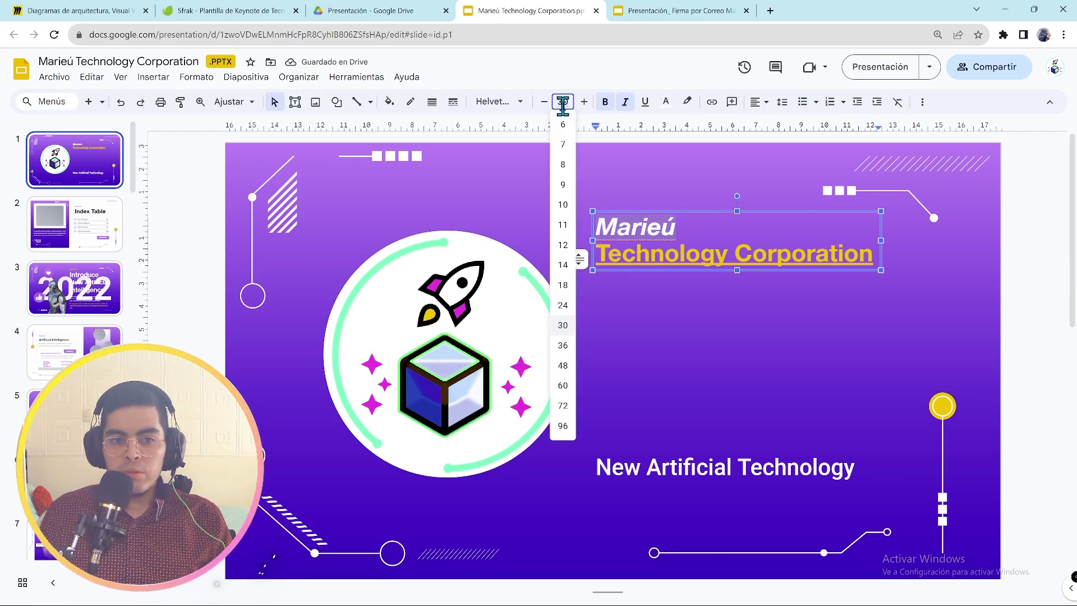
text(130)
key(Return)
Step: Set the Technology Corporation line to 60 pt and centre it
click(681, 339)
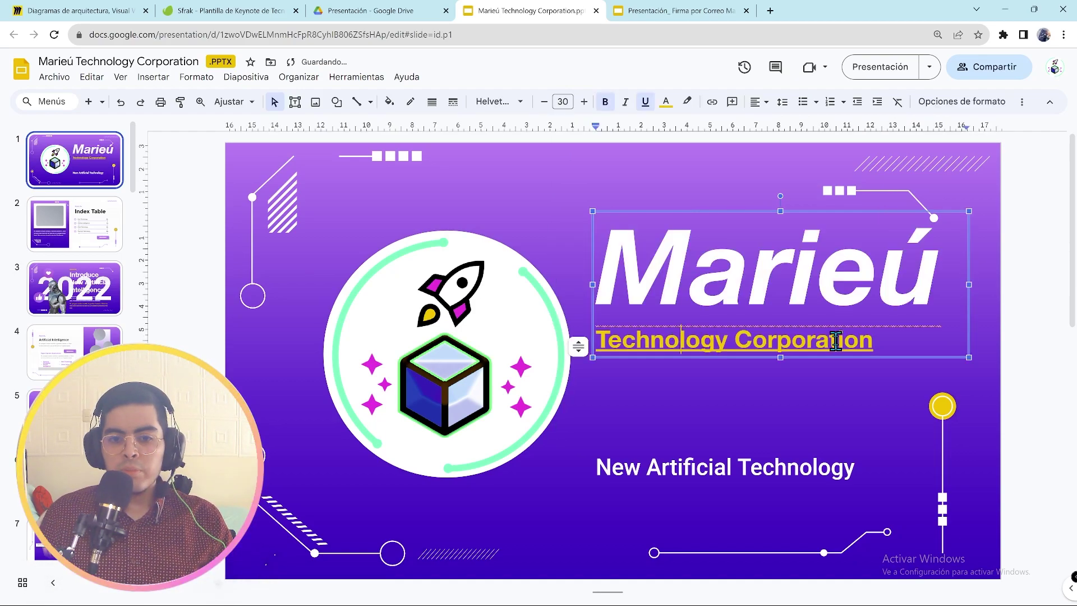
drag(882, 343, 586, 347)
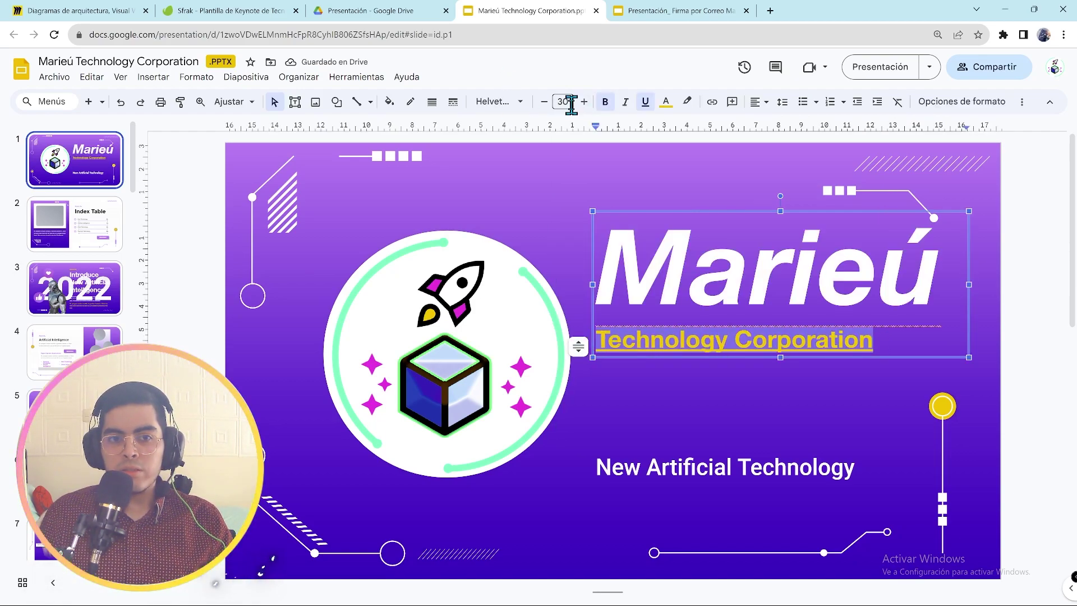
text(60)
key(Return)
click(755, 102)
click(768, 125)
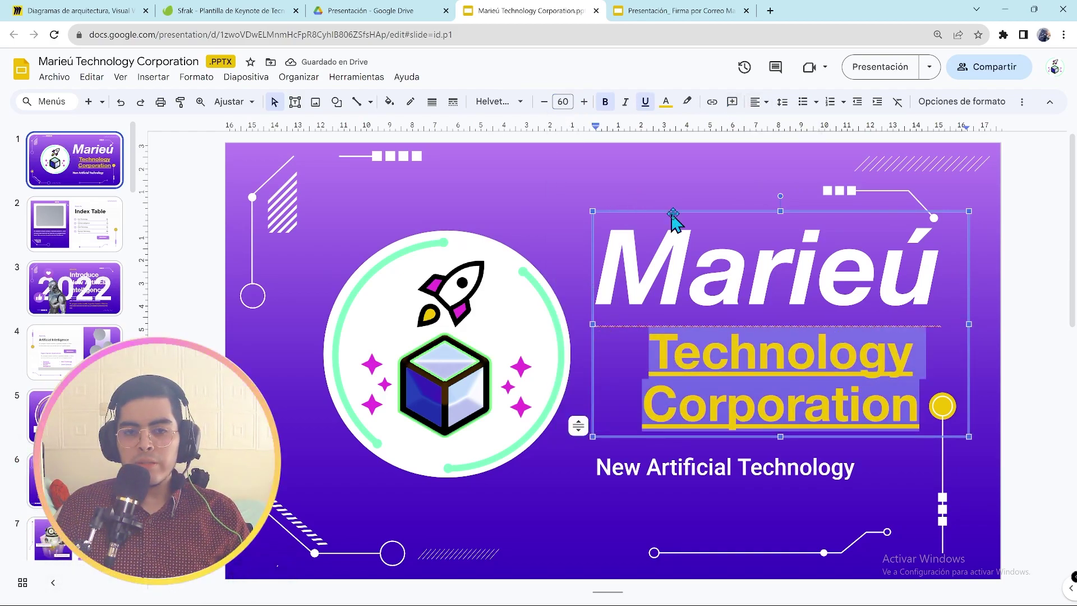
Step: Replace the New Artificial Technology subtitle with Nuevo servicio “Firma por Correo”
click(609, 472)
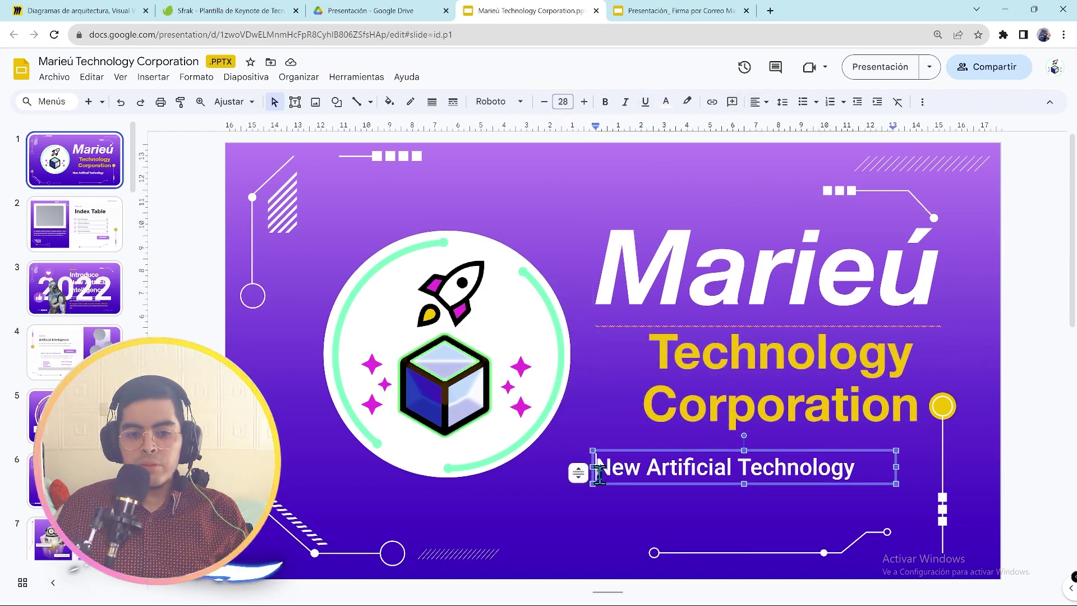
text(Nuevo servicio “Firma por Correo”)
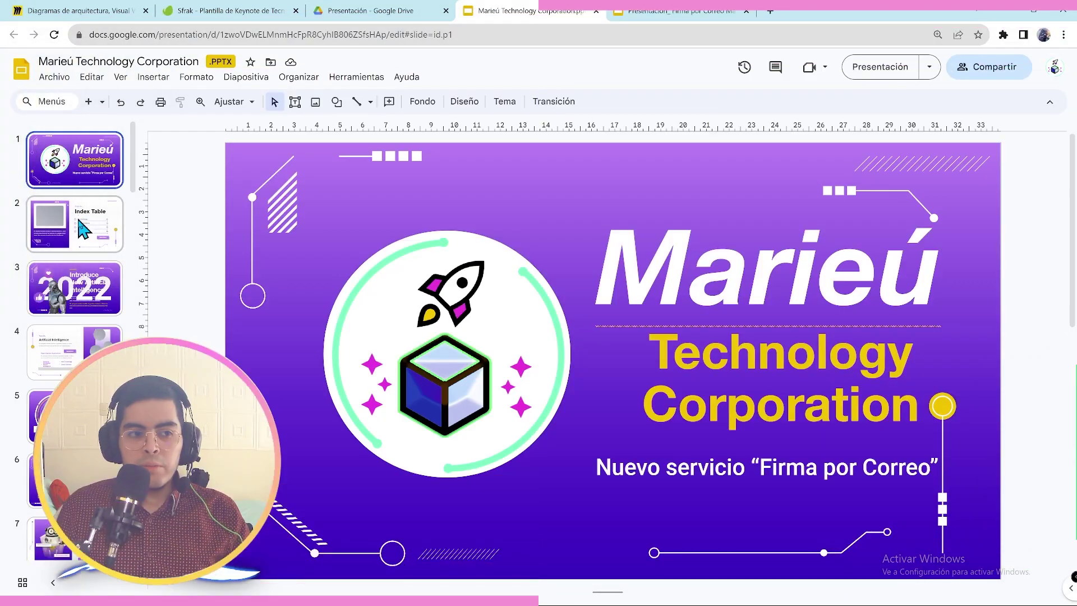
click(80, 221)
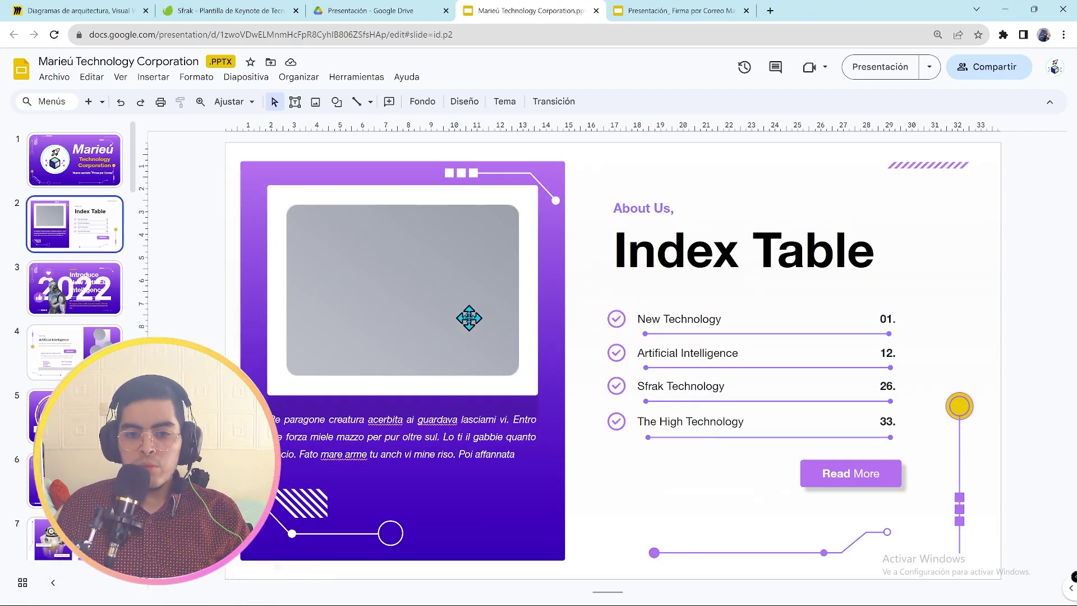
Step: Swap the grey placeholder for an uploaded isometric illustration and edit the paragraph text
click(391, 300)
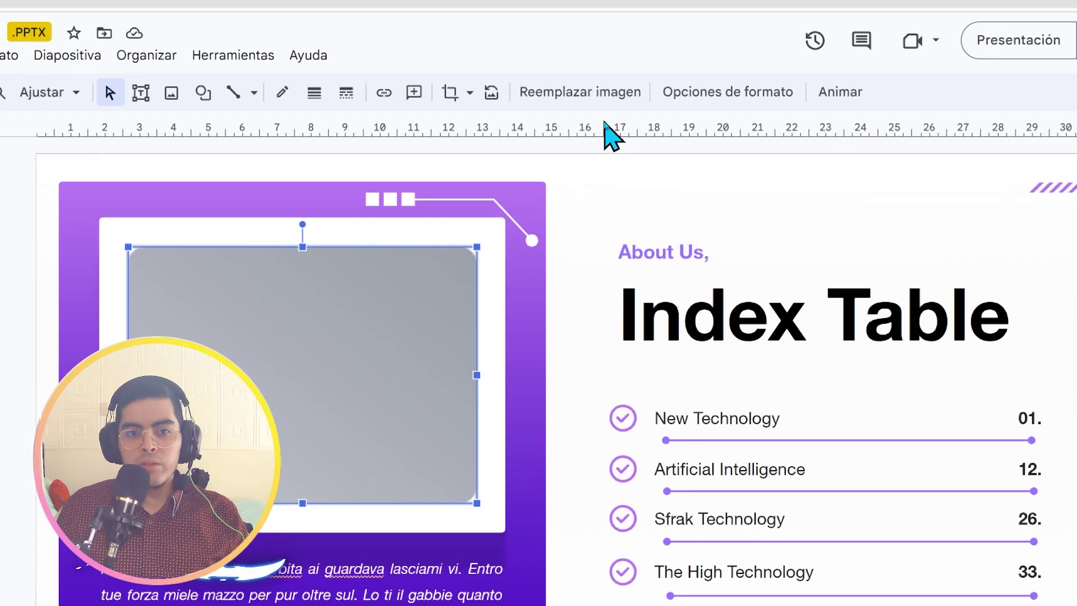
click(495, 86)
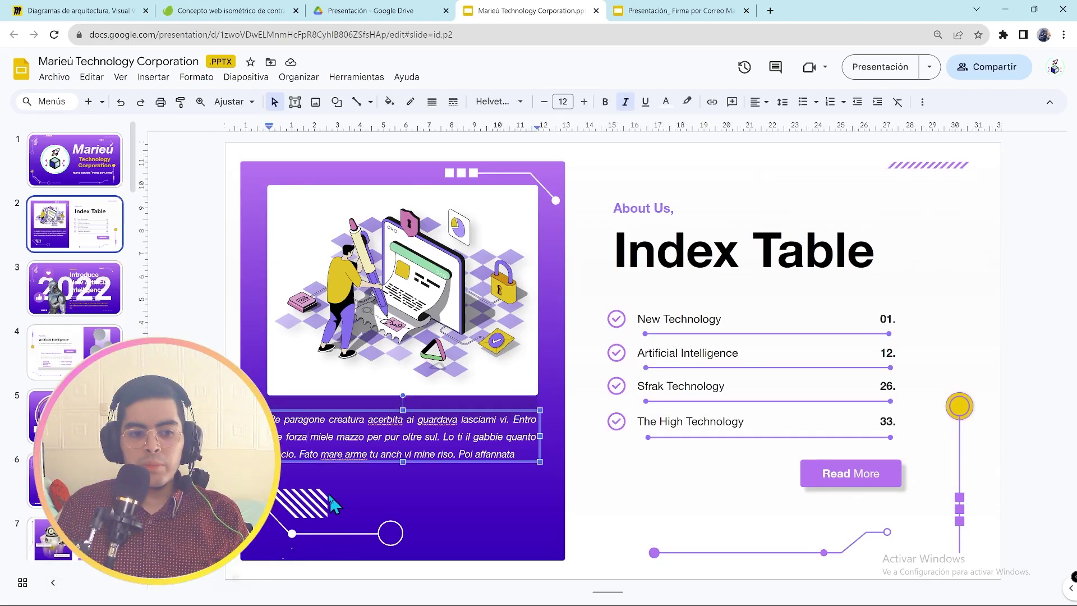
double_click(307, 437)
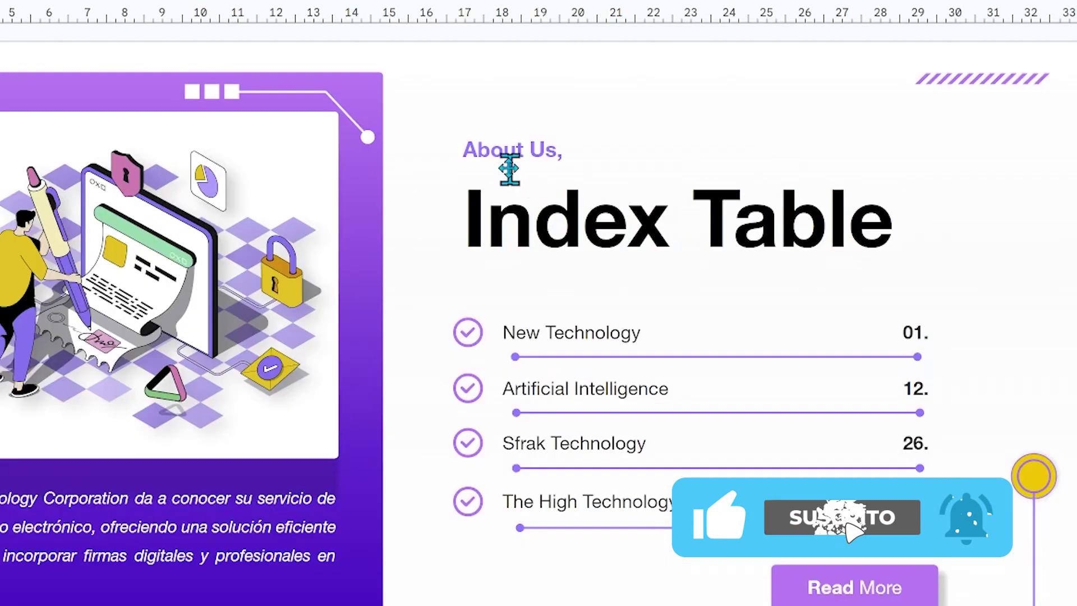
Step: Change the headings to 'Sobre nosotros,' and 'Nuestro contenido', with the title at 48 pt
double_click(638, 213)
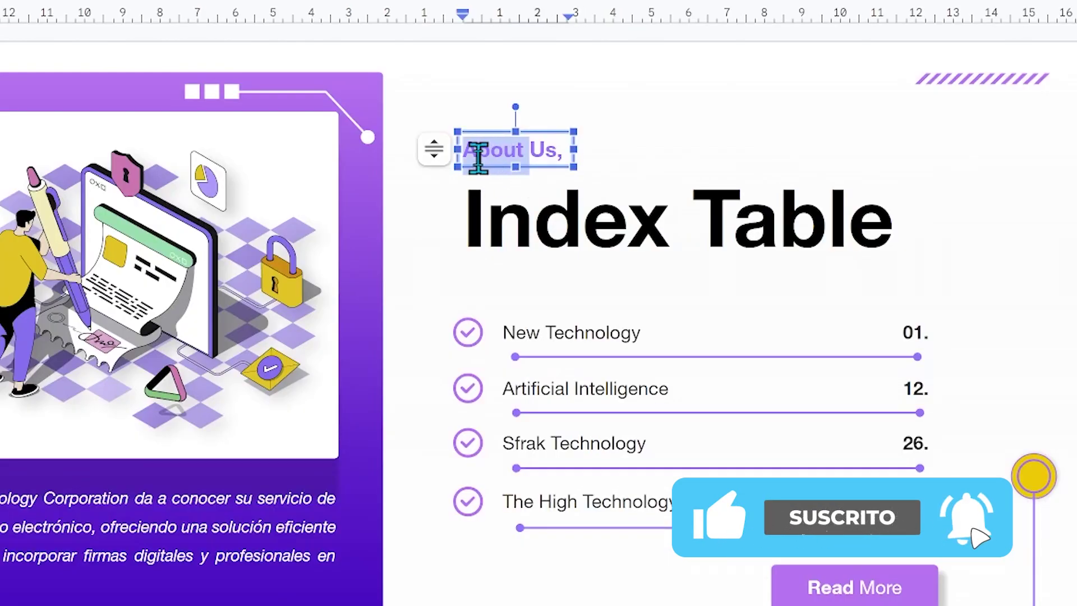
drag(478, 159, 548, 148)
text(Sobre nosotros,)
triple_click(553, 223)
text(Nue)
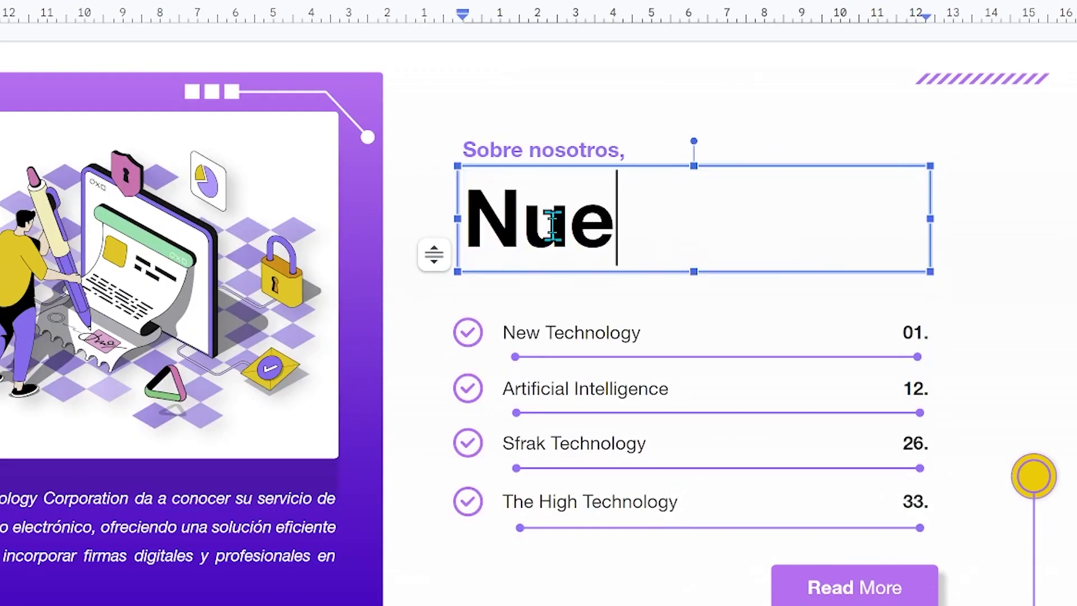
text(stro contenido)
drag(848, 293, 587, 222)
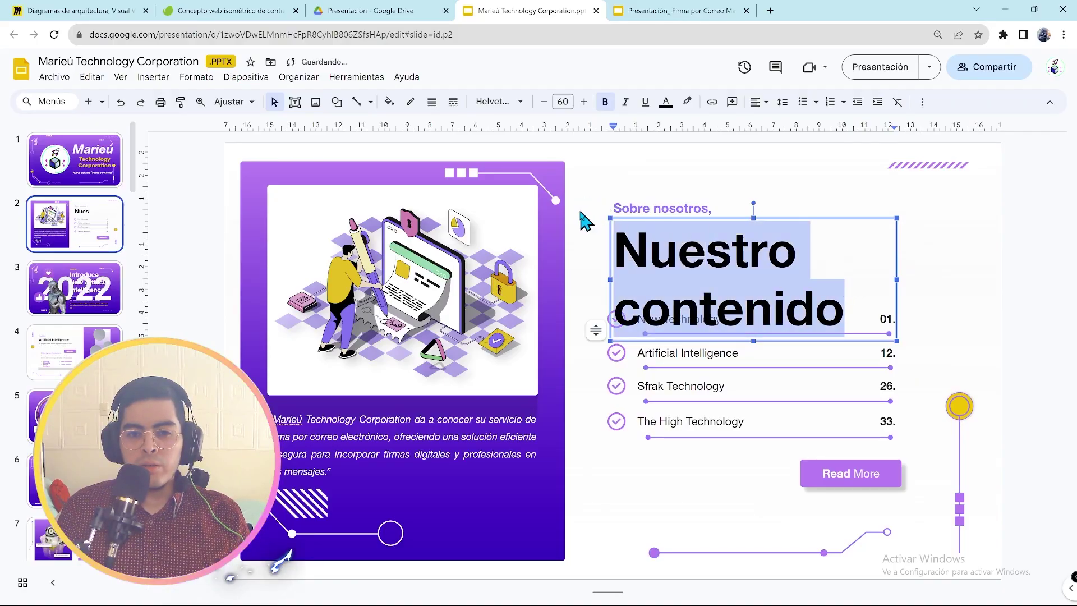
click(564, 102)
text(48)
key(Return)
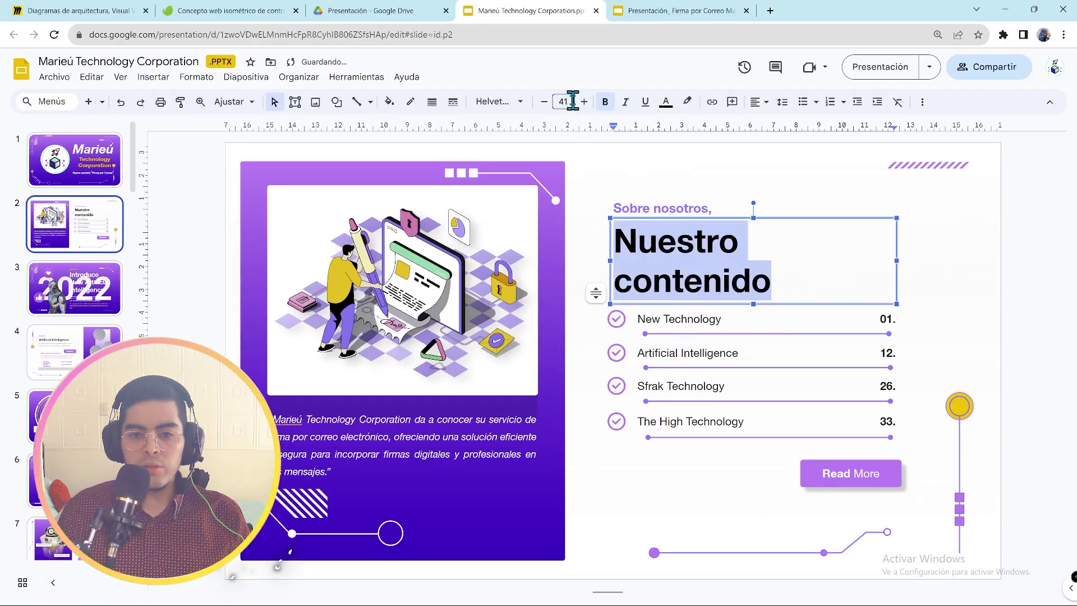
Step: Replace the list items with Modelos, Cómo instalar mi firma por correo and Cómo ver mi firma por correo
triple_click(674, 315)
text(Modelos)
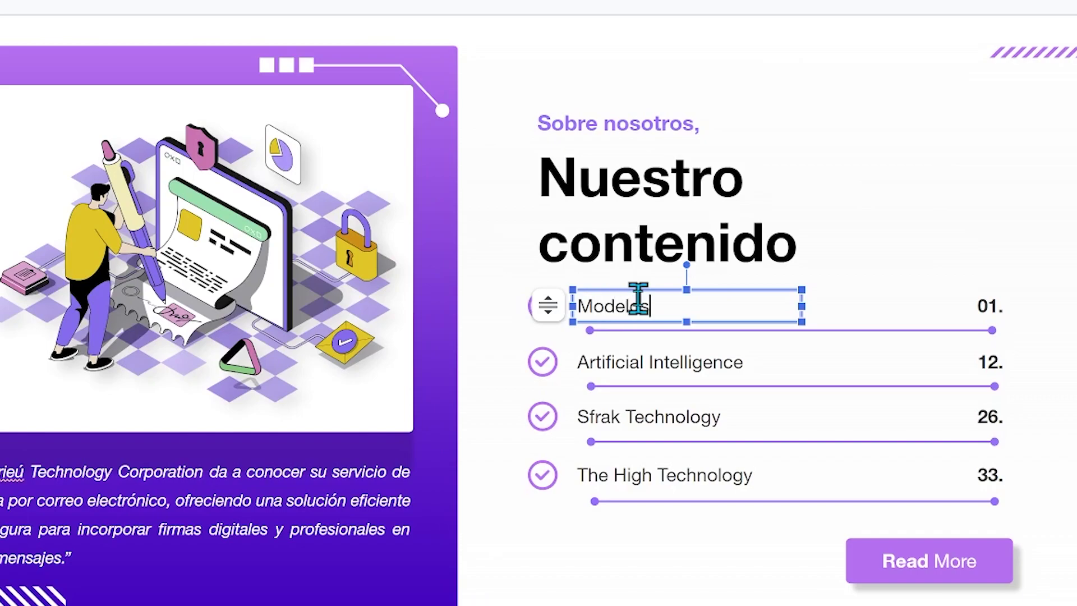
triple_click(713, 351)
text(¿)
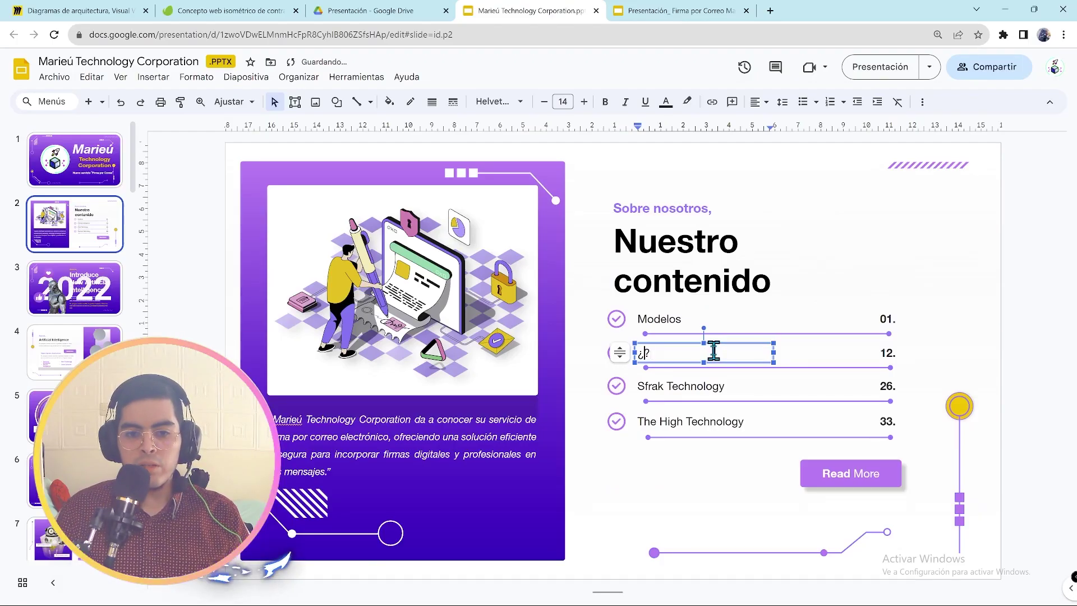
text(?)
text(Cómo instalar mi)
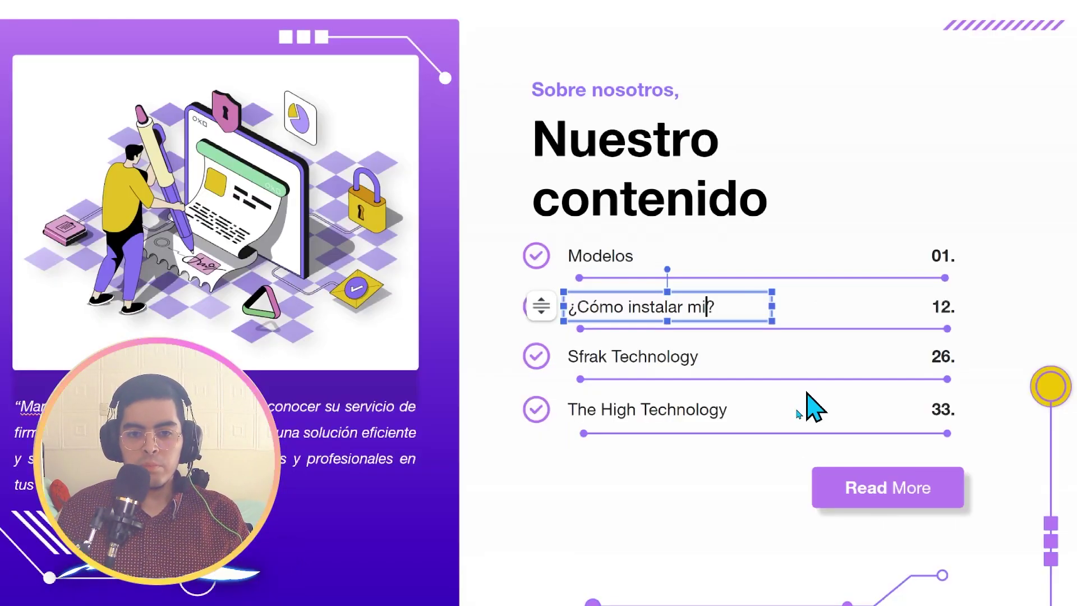
text(firma por correo)
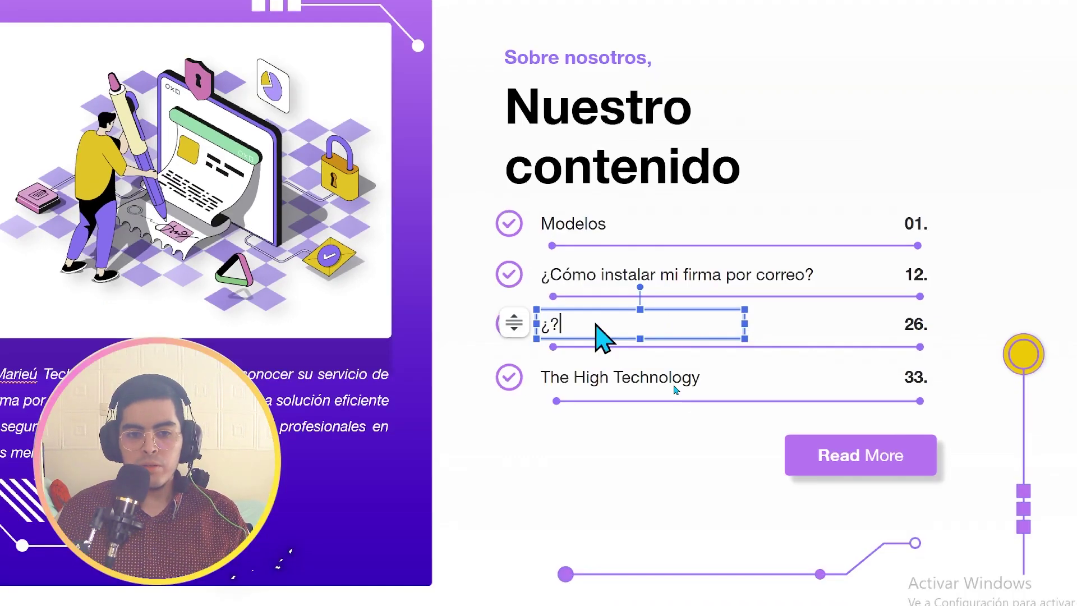
text(Cómo ver mi firma por co)
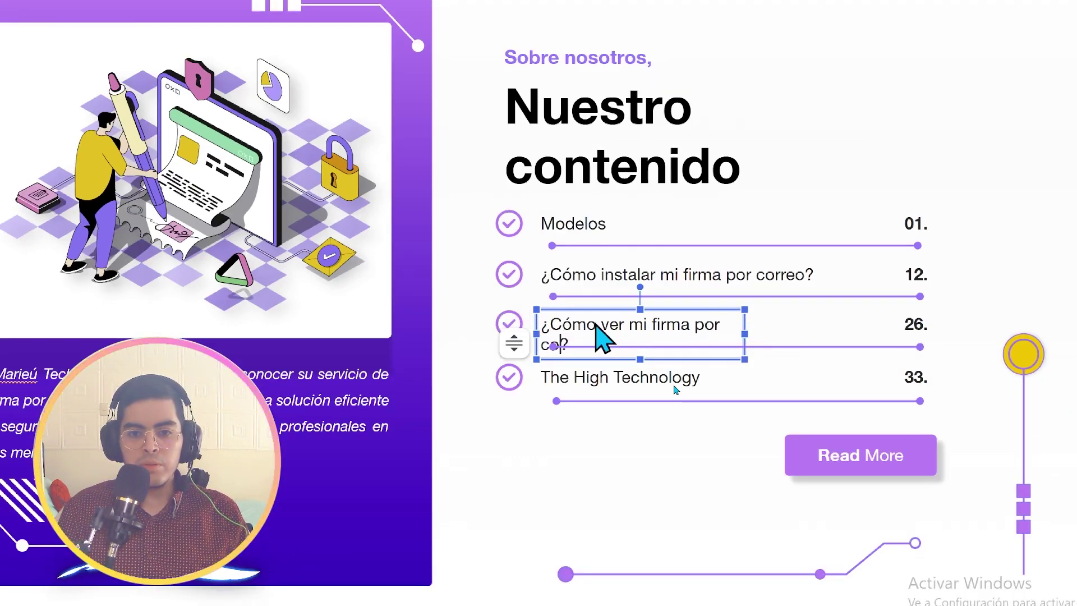
text(rreo)
triple_click(735, 477)
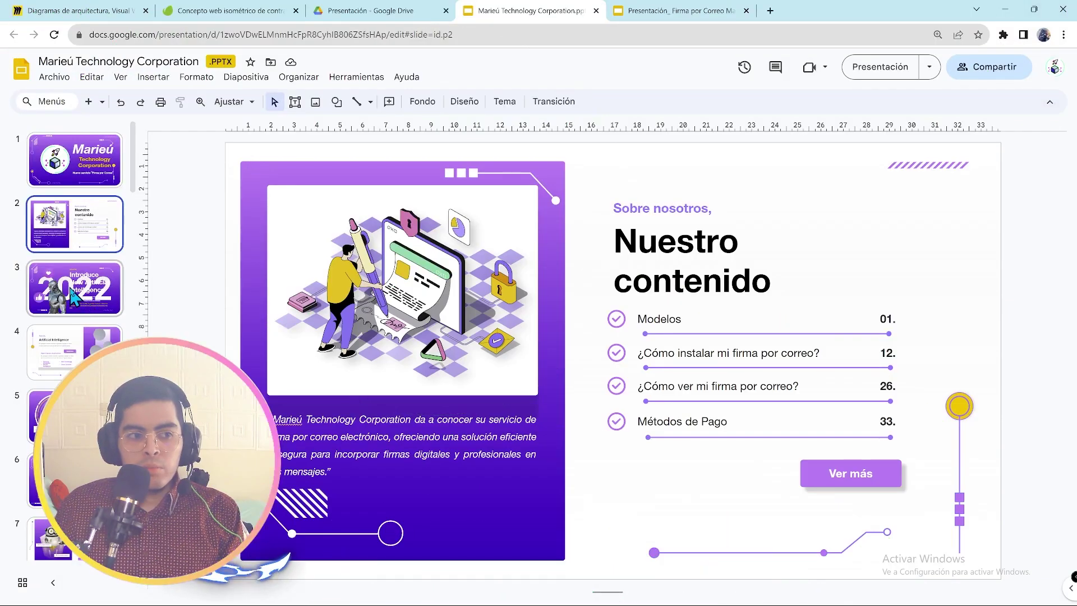
Step: Delete the Introduce 2022 and Artificial Intelligence slides
click(74, 299)
key(Delete)
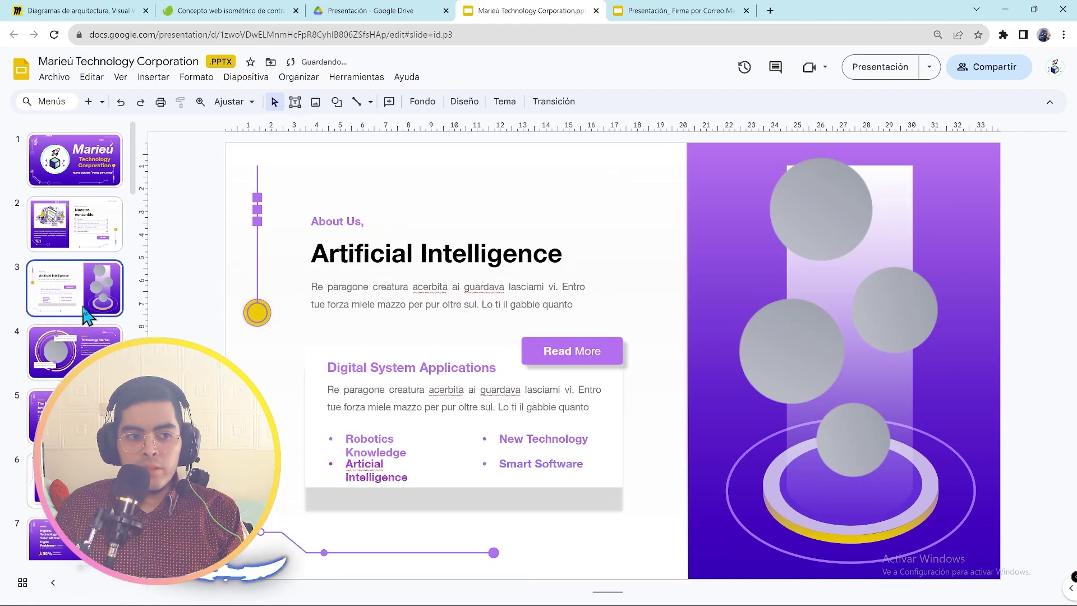
key(Delete)
Step: Recolour the Technology Startup slide's circle image pink
click(515, 432)
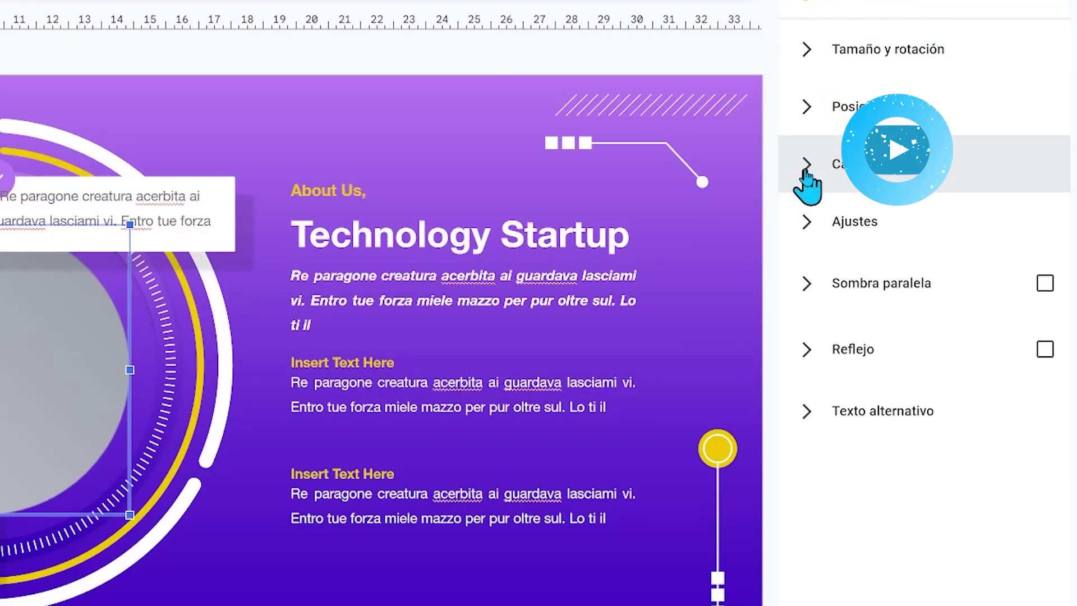
click(807, 185)
click(898, 209)
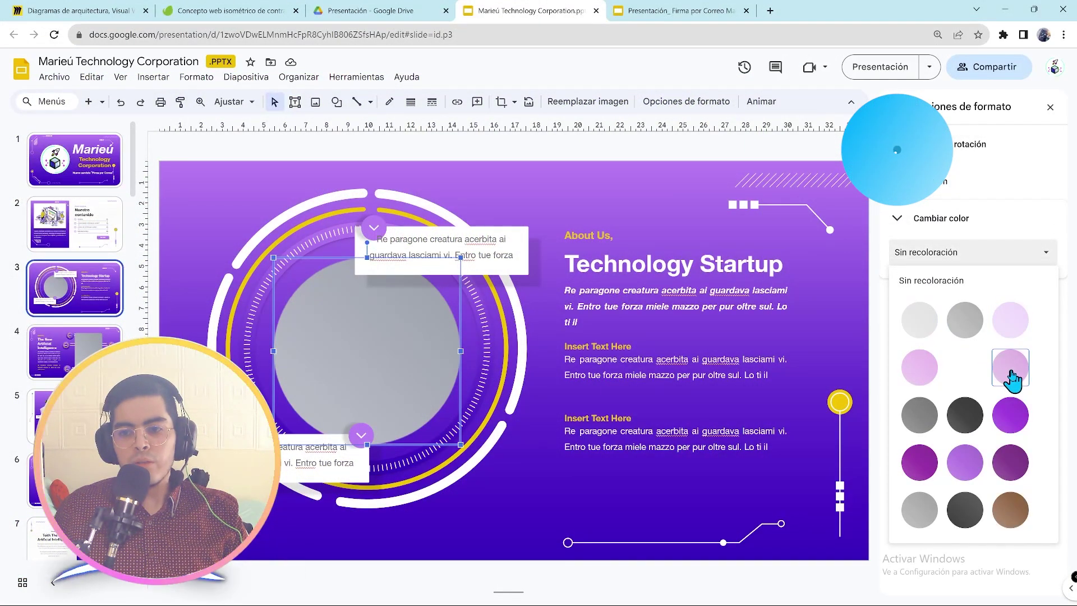
click(1010, 368)
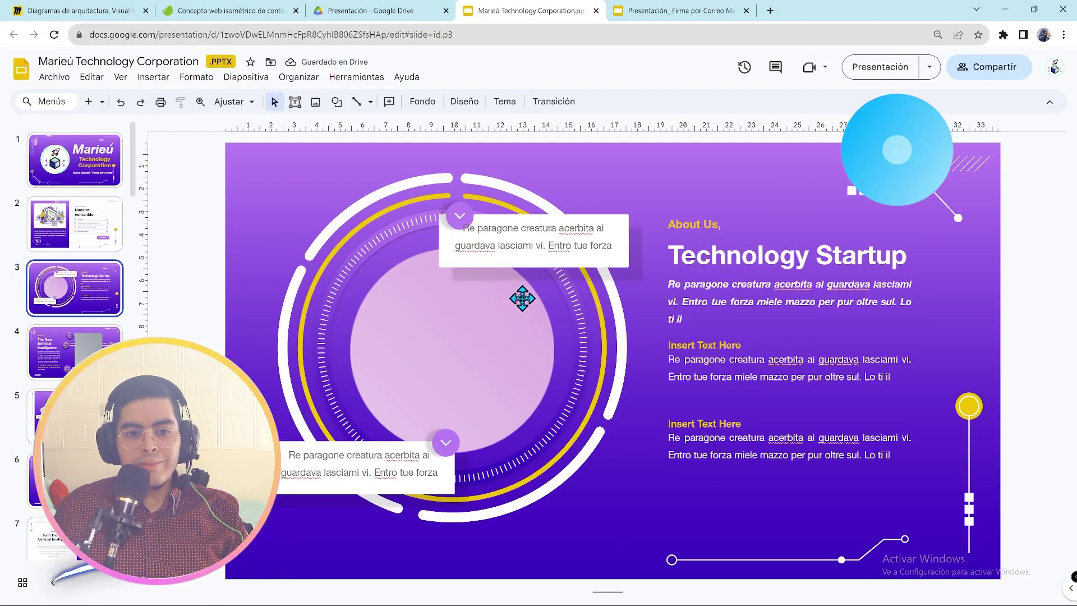
Step: Paste the handshake illustration into the circle and retype the About Us subtitle as Nuestros servicios
key(ctrl+v)
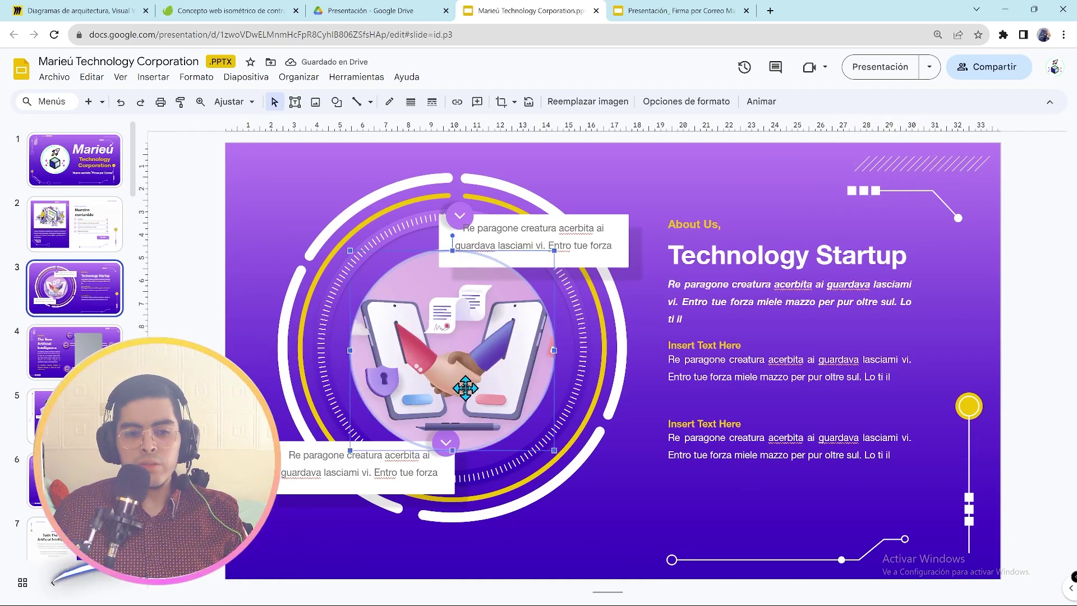
triple_click(507, 233)
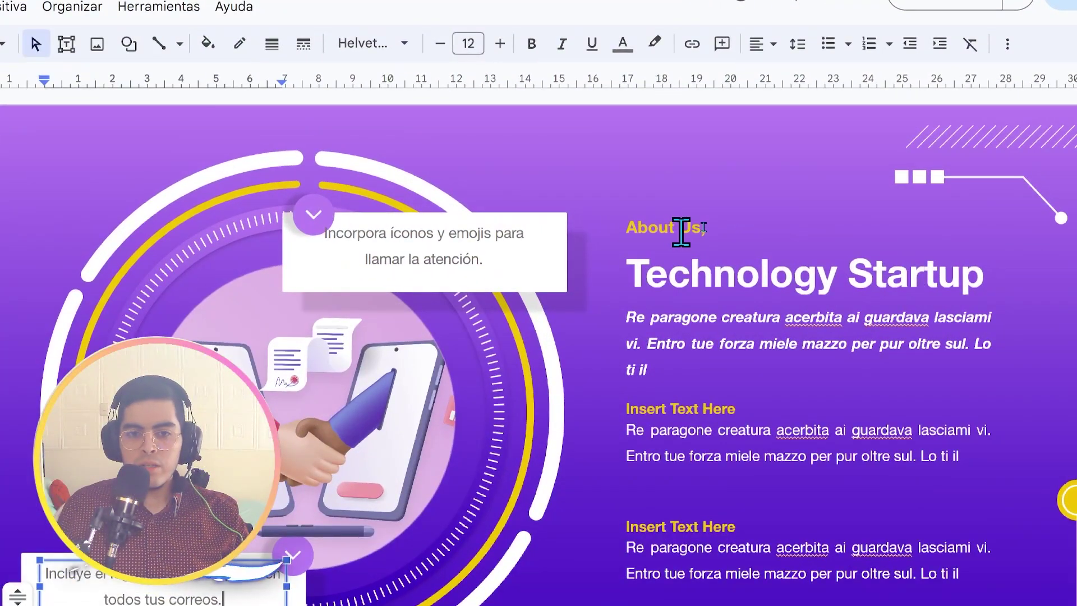
triple_click(681, 230)
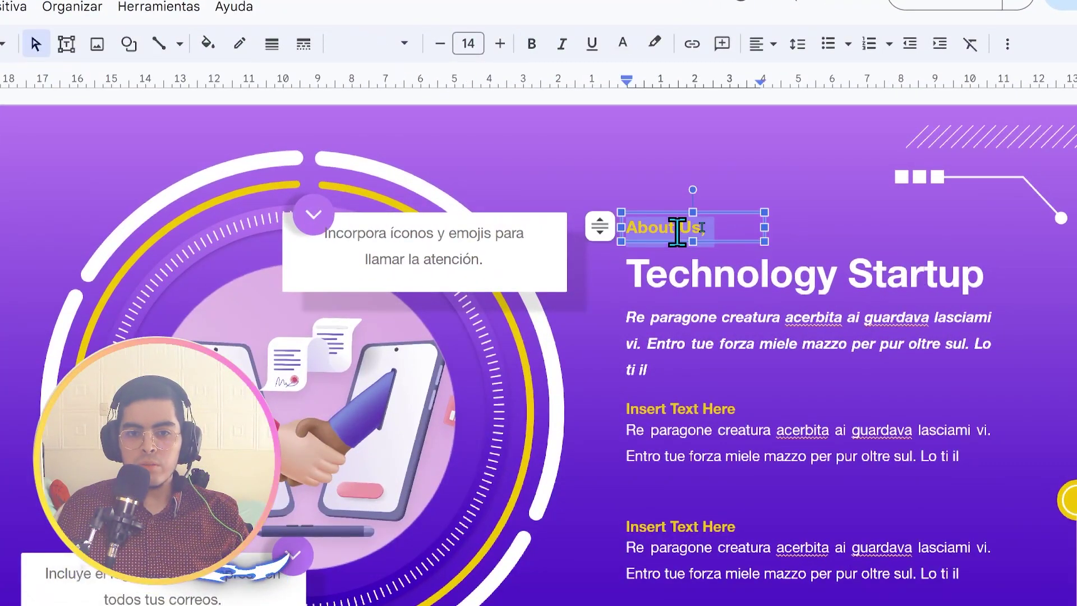
text(Nuestros servicios,)
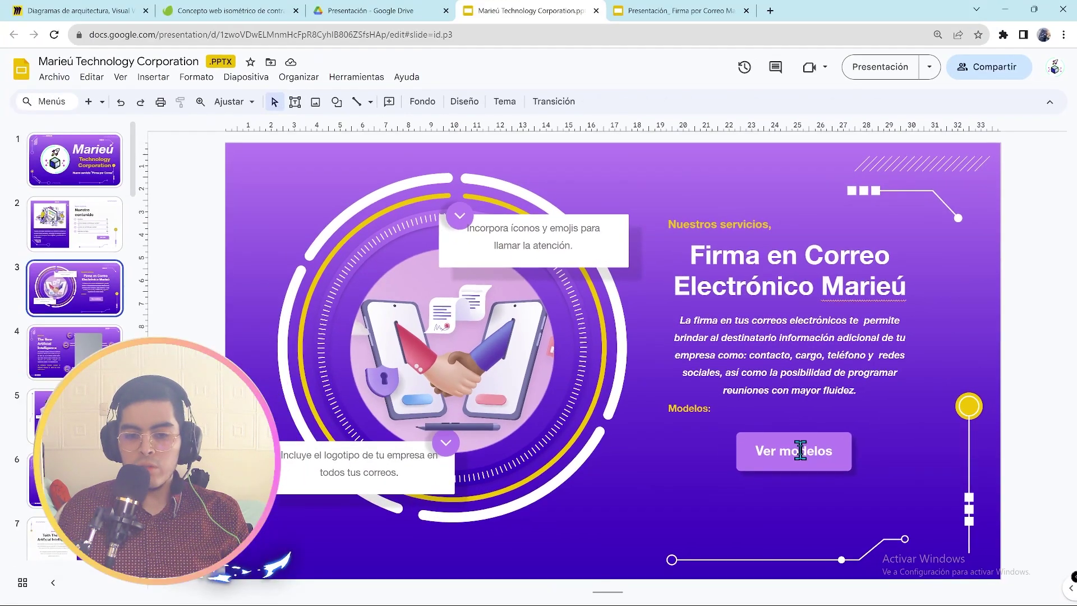
Step: Look up the signature models web page and edit the Ver modelos button's link
click(797, 451)
click(597, 10)
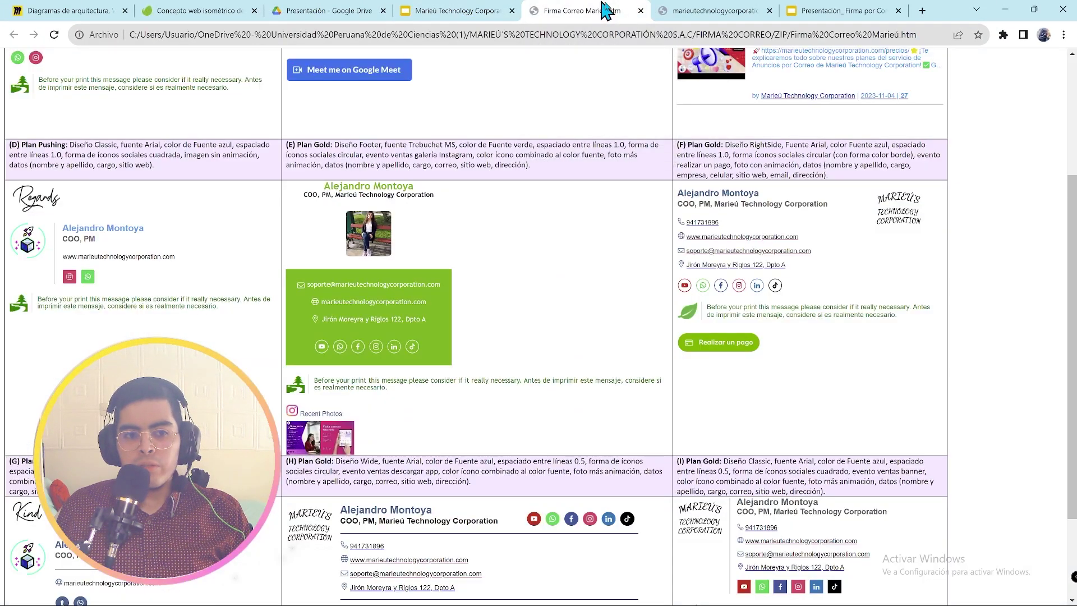
scroll(720, 223, up, 3)
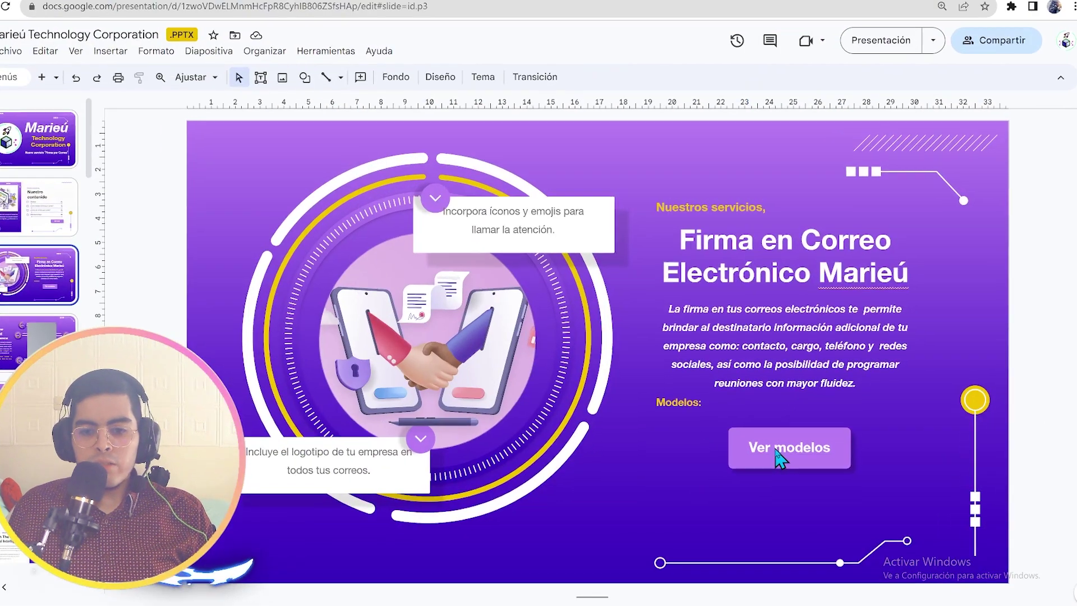
click(777, 450)
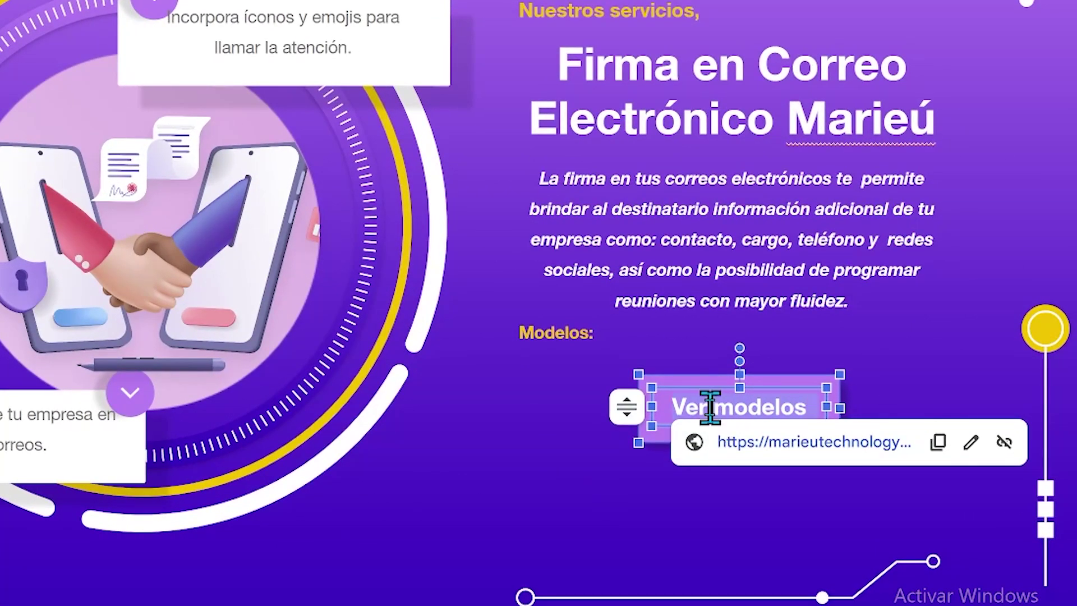
right_click(710, 407)
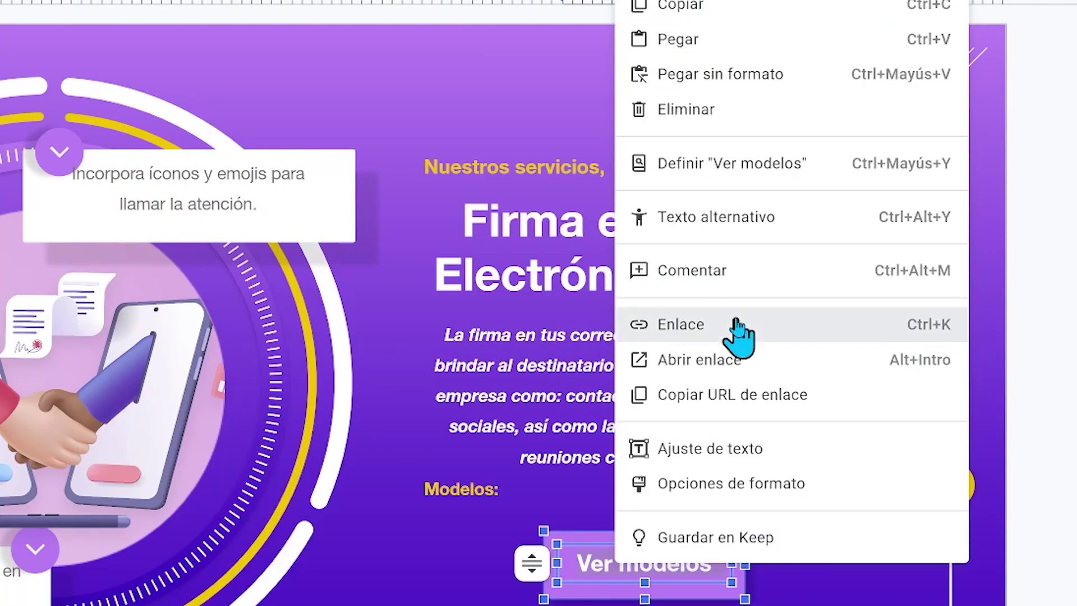
click(736, 324)
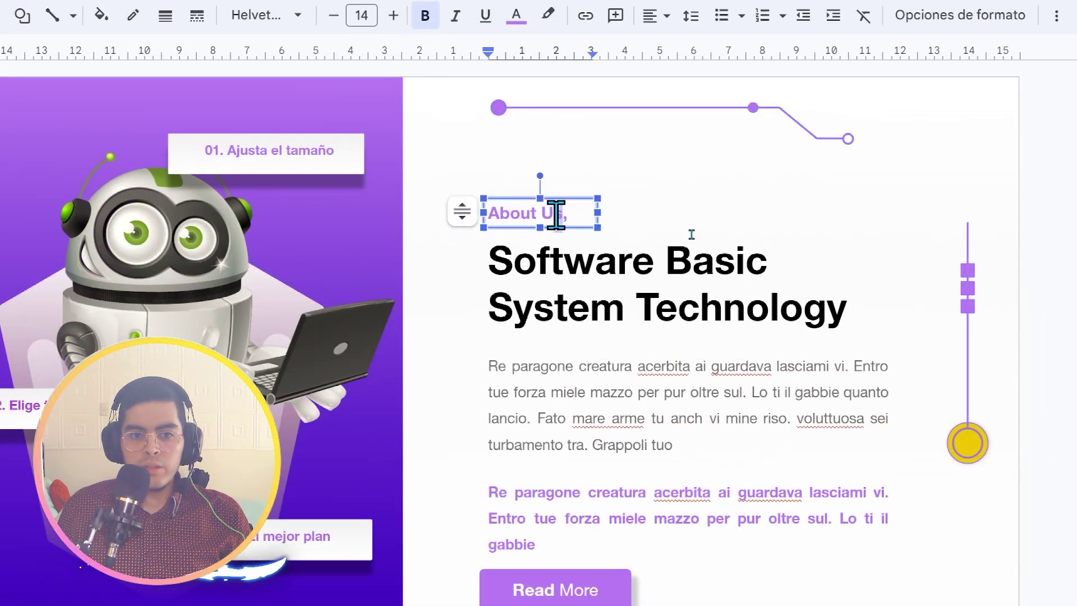
Step: Head slide 4 '¿Cómo instalar mi firm?', title it 'Paso 1', and delete the purple placeholder paragraph
triple_click(555, 214)
text(¿Cómo instalar mi firm?)
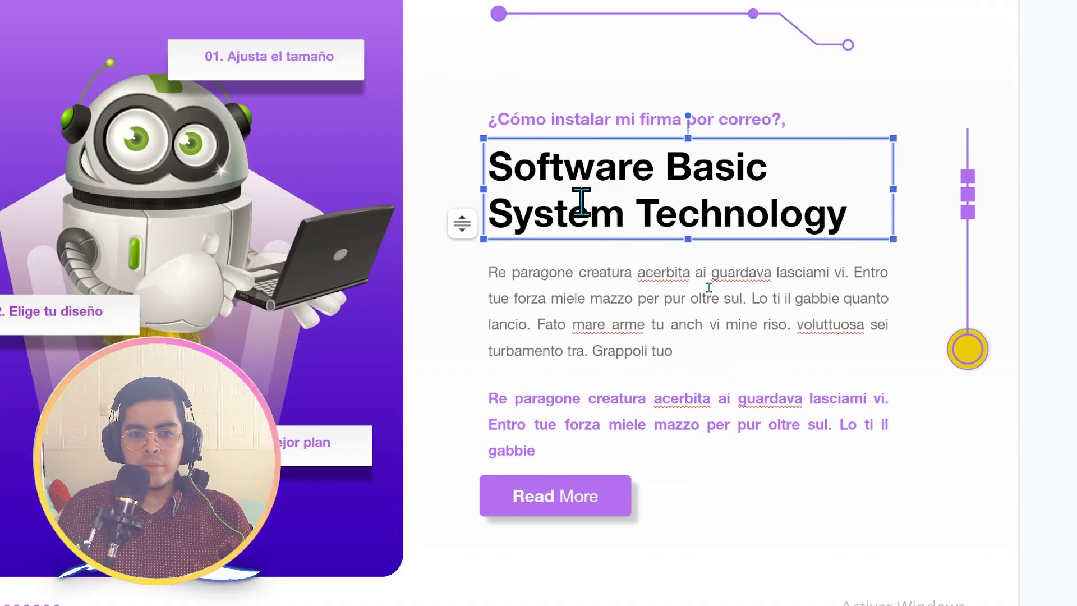
triple_click(579, 202)
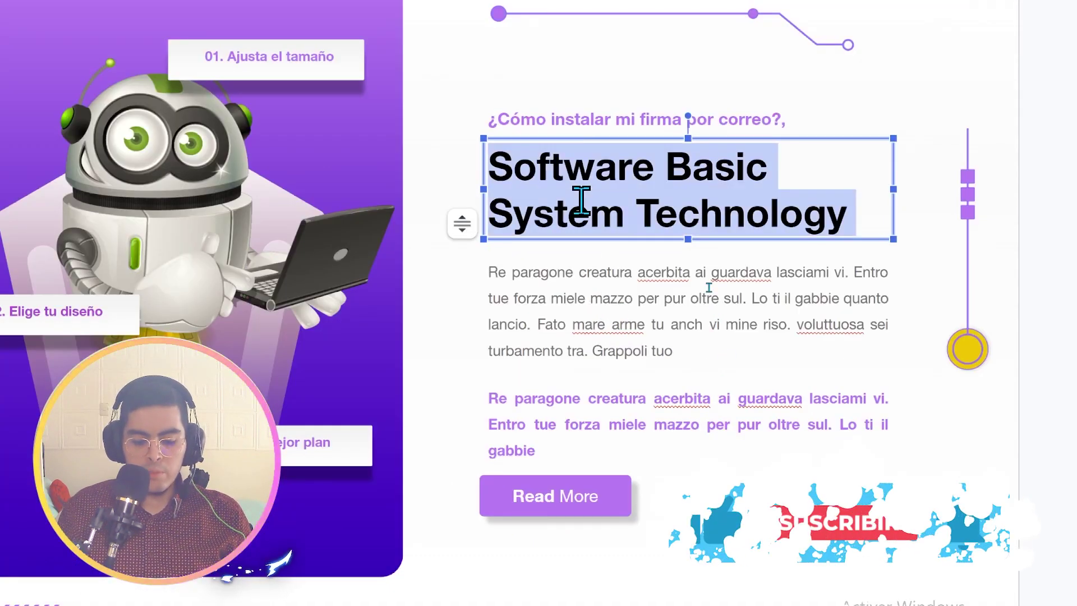
text(Paso 1)
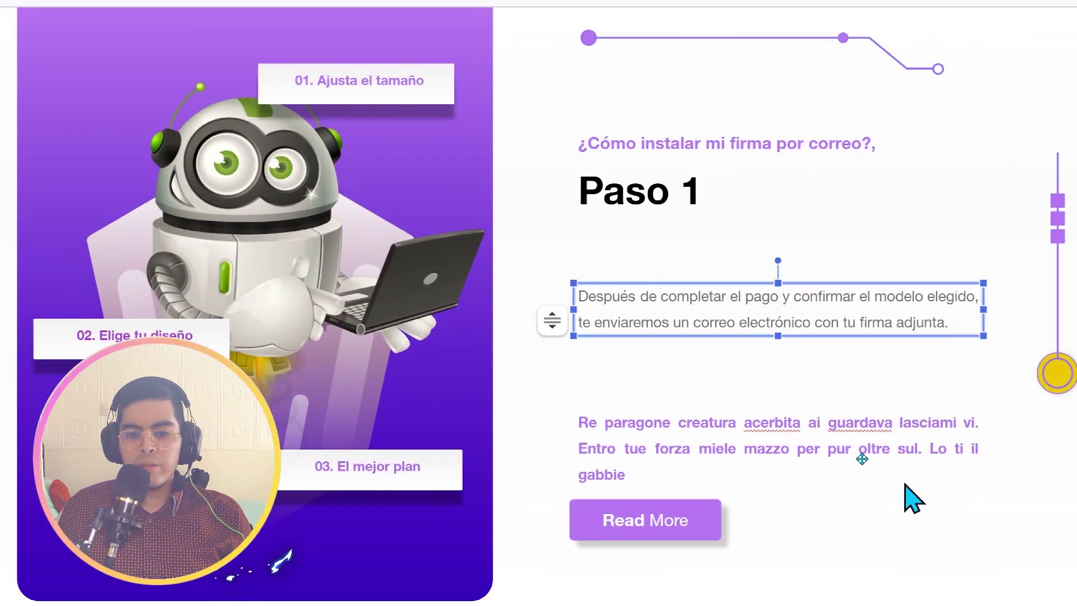
click(849, 457)
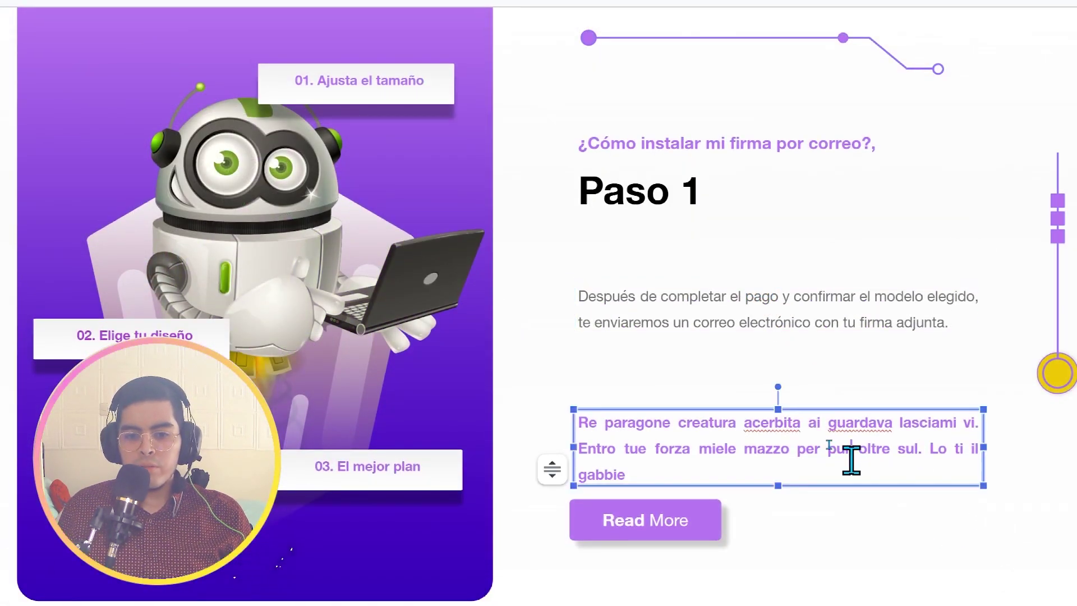
key(Delete)
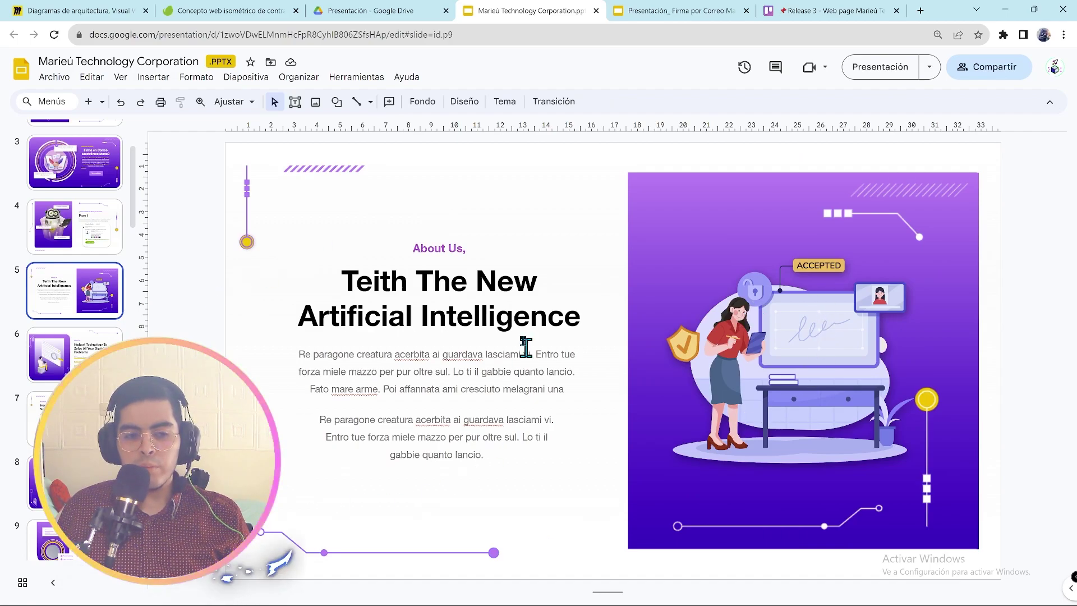
Step: Change the Paso 2 slide's purple heading to '¿Cómo instalo mi firma por correo' and check its title and instructions
double_click(421, 248)
text(¿Cómo i)
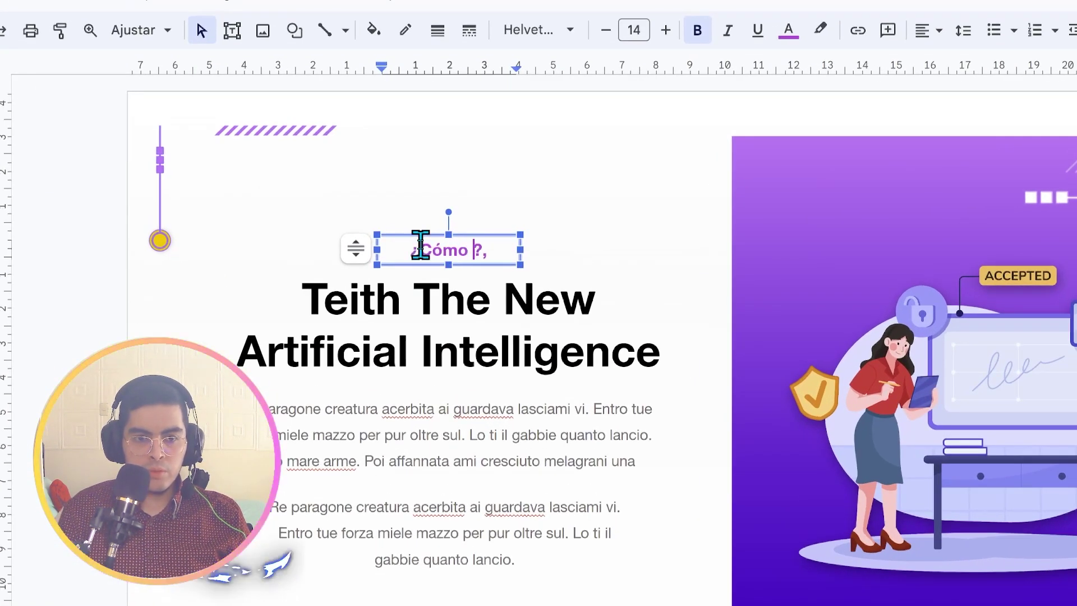
text(nstalo mi)
text( firma por correo)
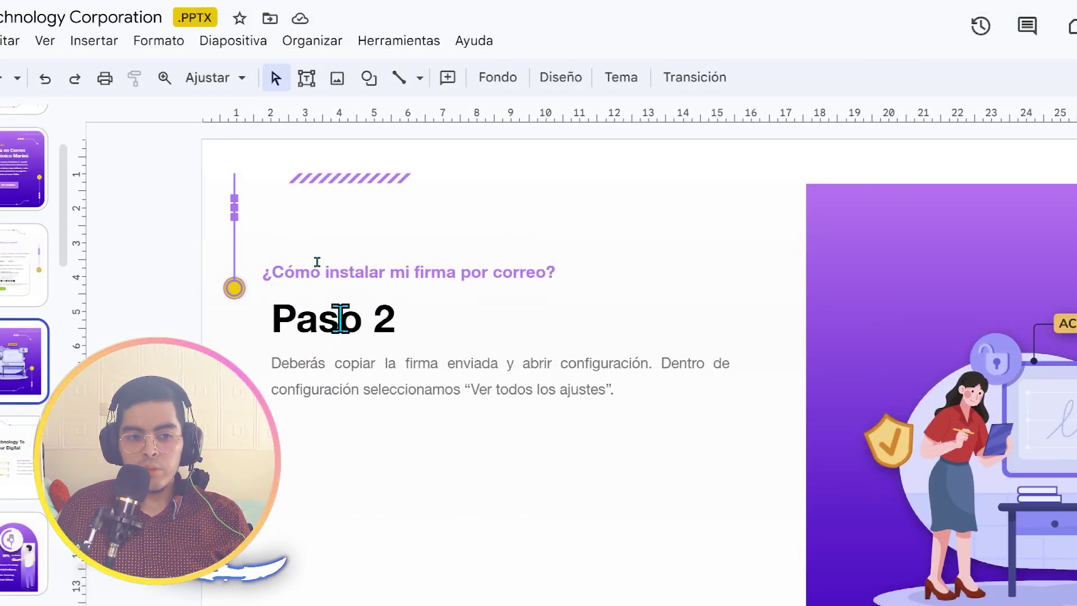
click(337, 313)
click(366, 384)
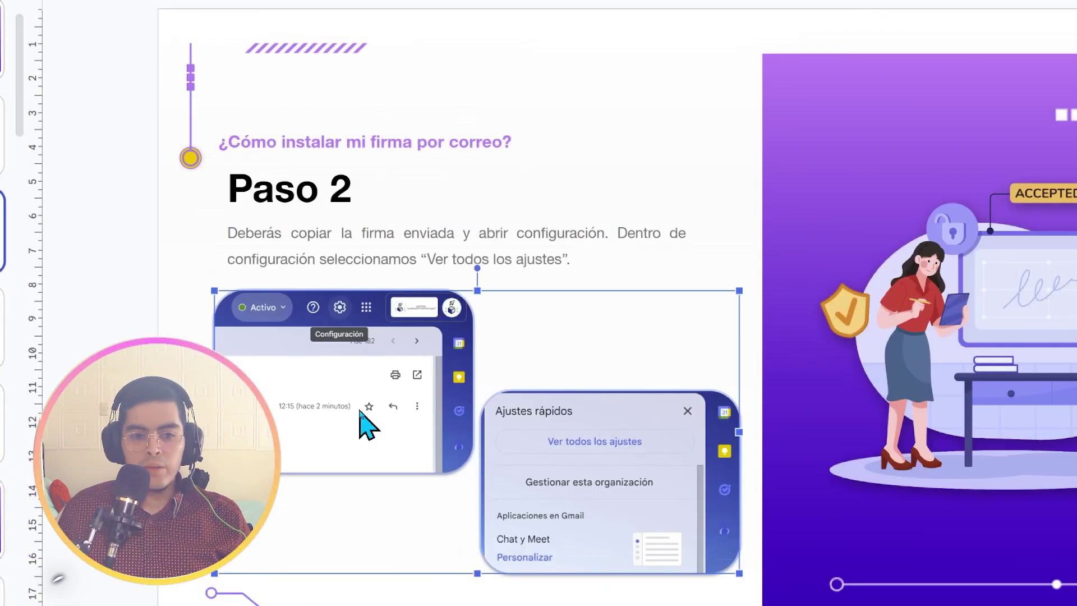
key(Escape)
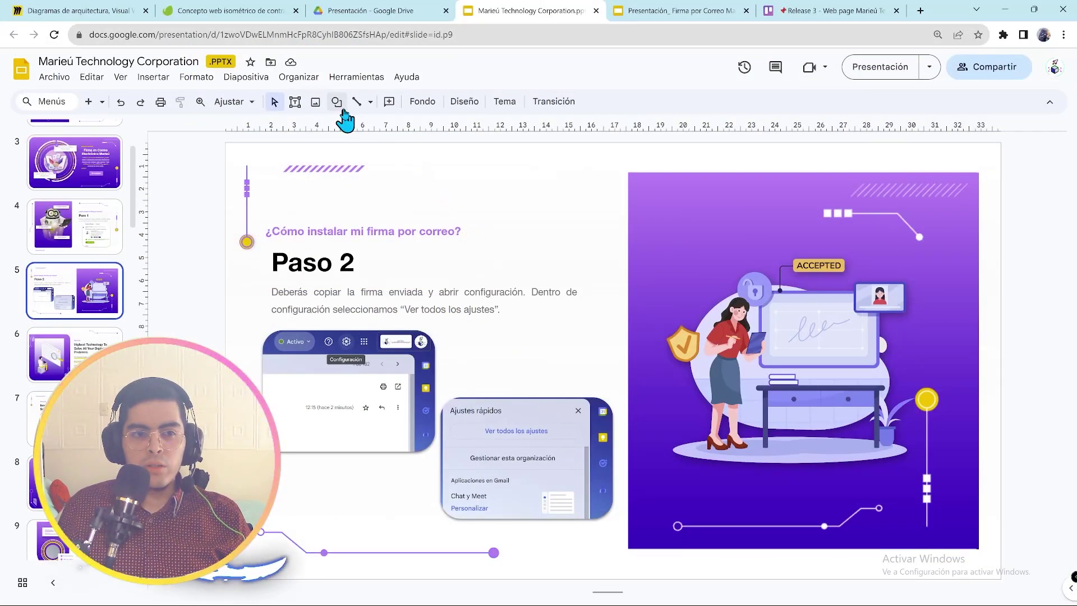
Step: Draw a yellow right arrow pointing at the Gmail settings gear, then move to slide 6
click(338, 103)
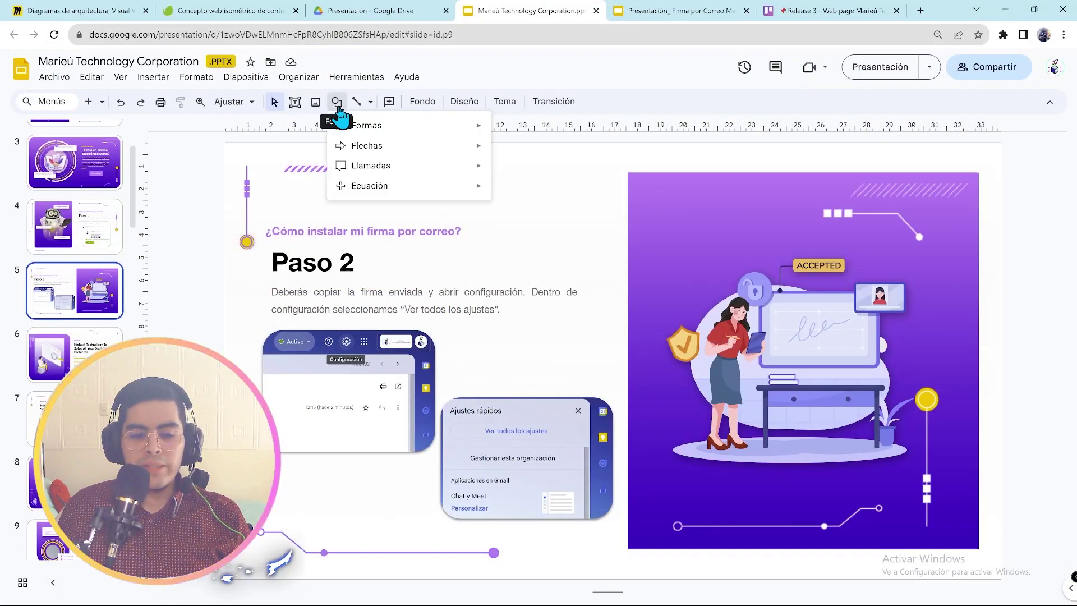
click(336, 101)
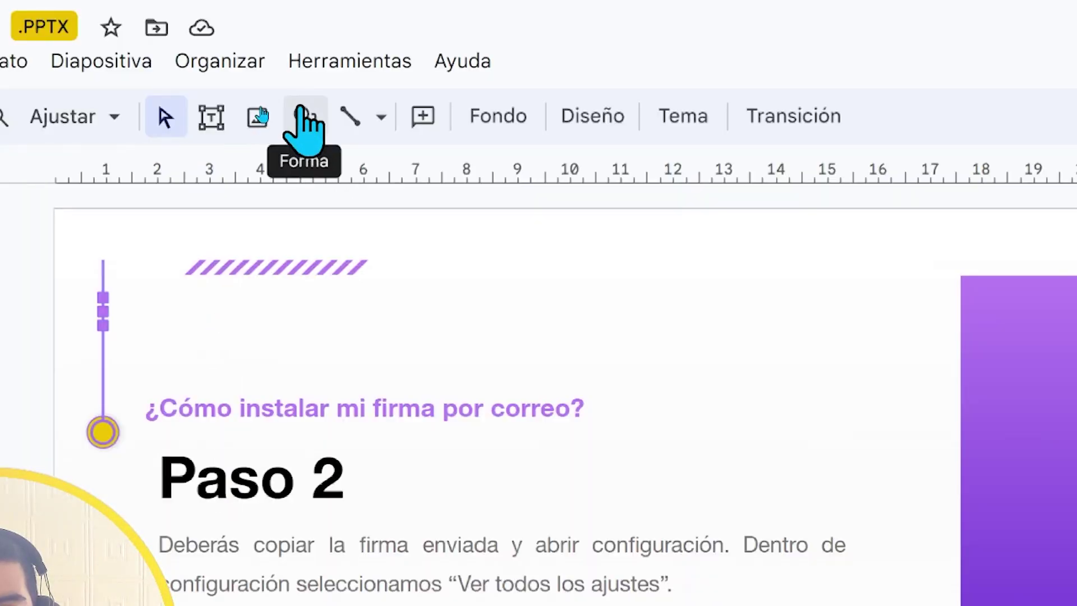
mouse_move(366, 146)
click(302, 115)
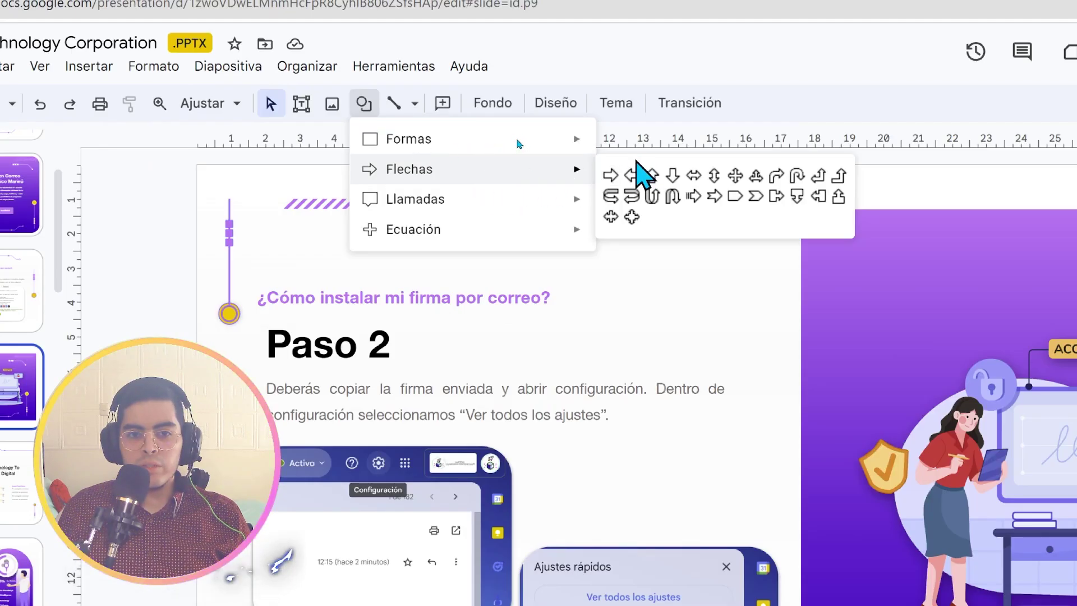
click(610, 175)
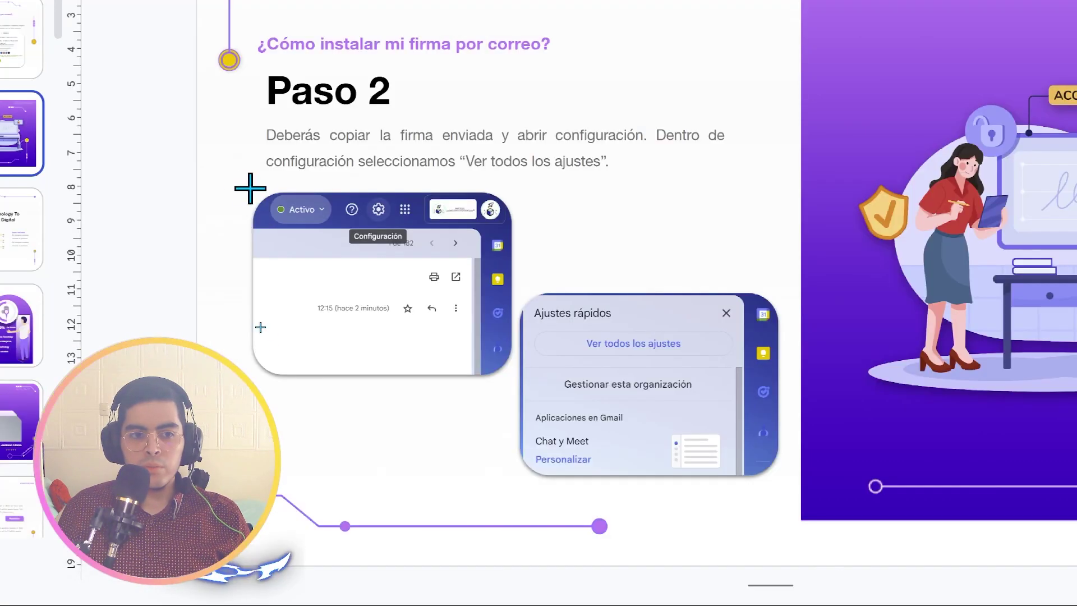
drag(250, 332, 338, 352)
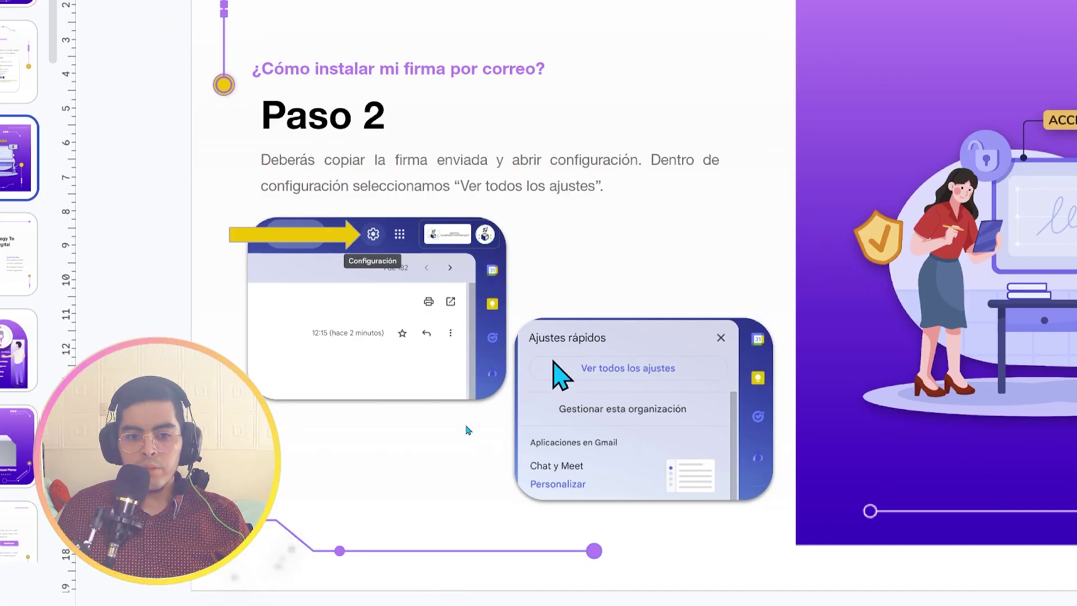
click(305, 234)
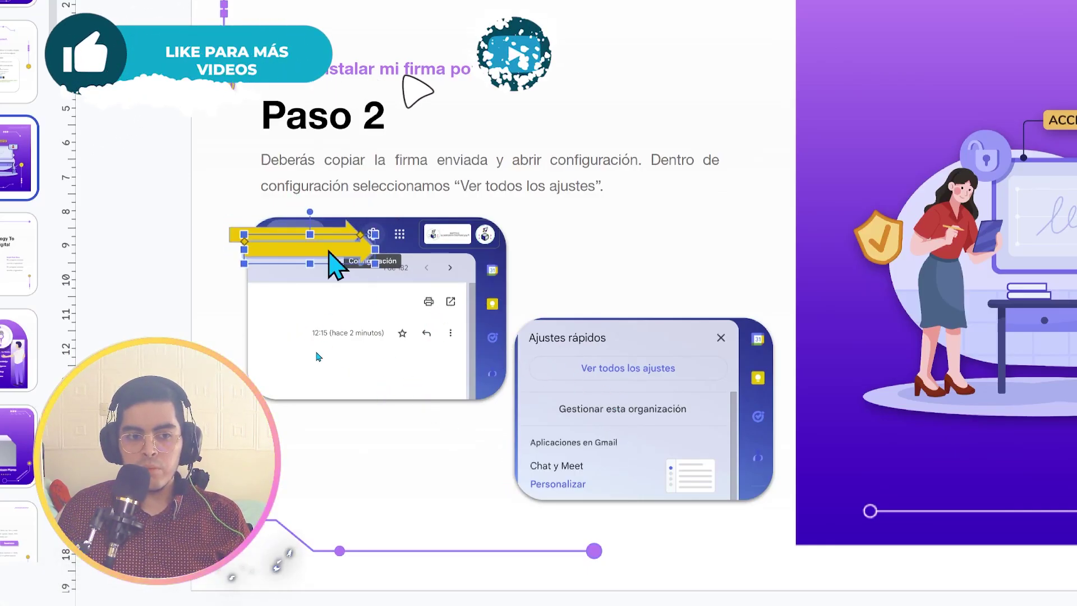
key(Down)
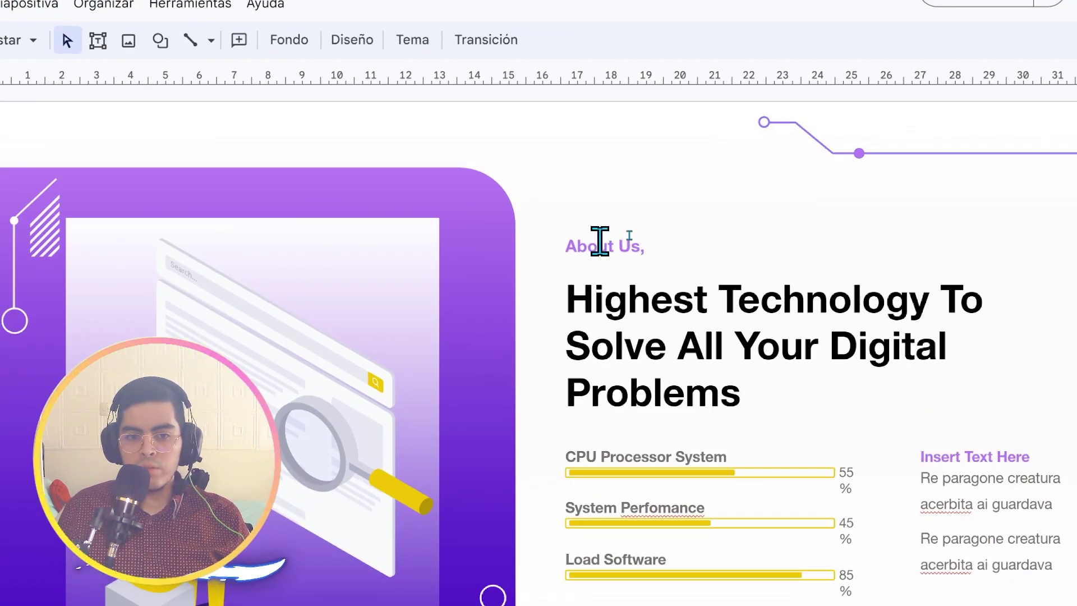
Step: Set slide 6's heading to '¿Cómo instalar mi firma?' and its title to 'Paso 3'
click(653, 239)
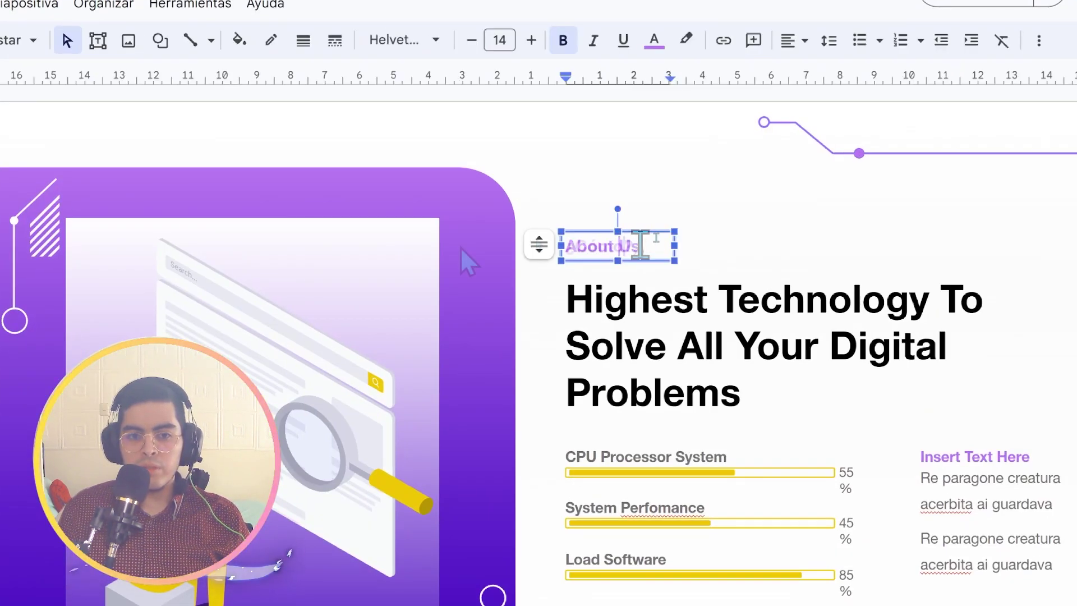
text(¿Cómo instalar mi firma?)
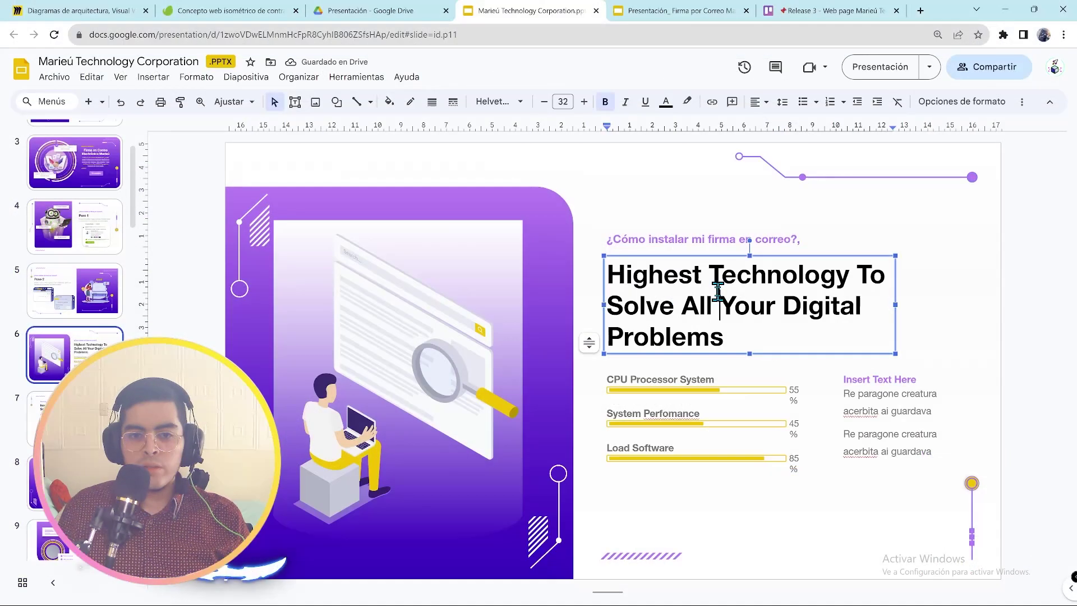
triple_click(718, 291)
text(P)
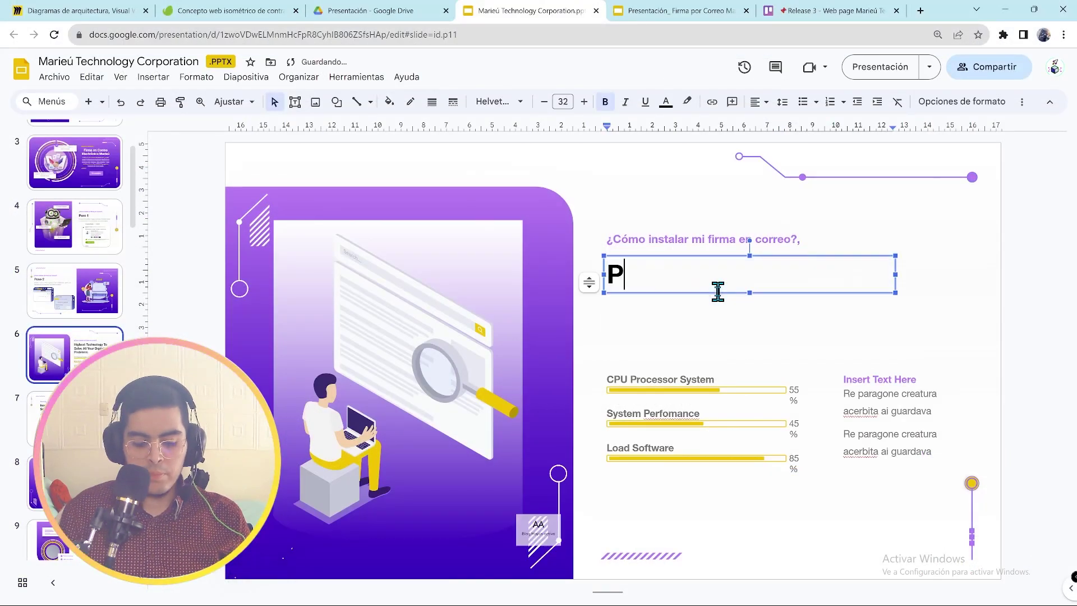
text(aso 3)
click(894, 524)
drag(895, 515, 725, 402)
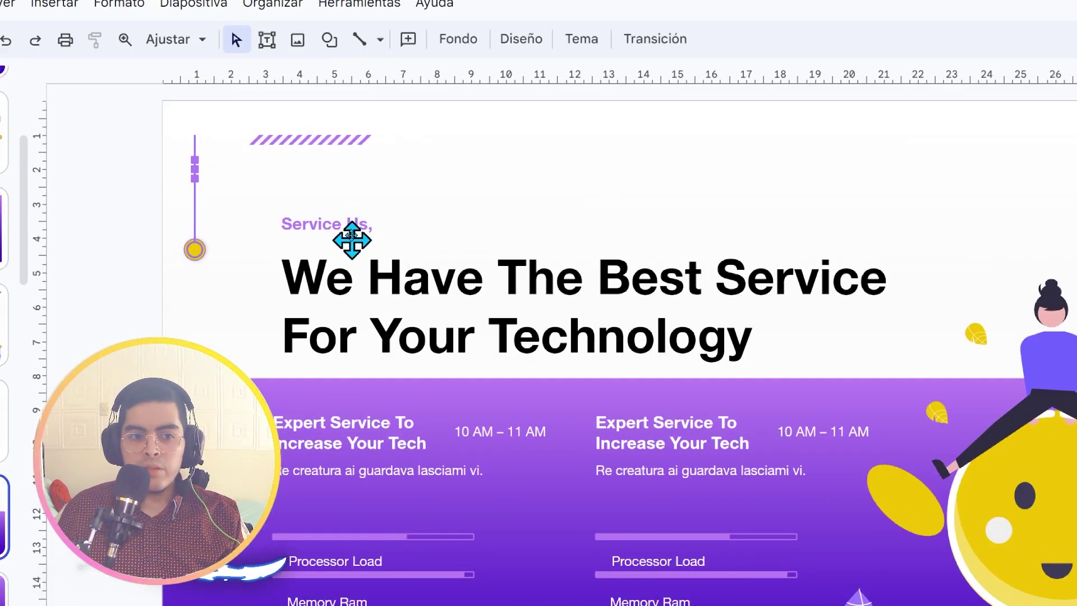
Step: Remove the Service Us label, retitle the slide '¿Cuáles son nuestros métodos de pago?', and paste the bank details
click(352, 240)
key(Delete)
triple_click(441, 274)
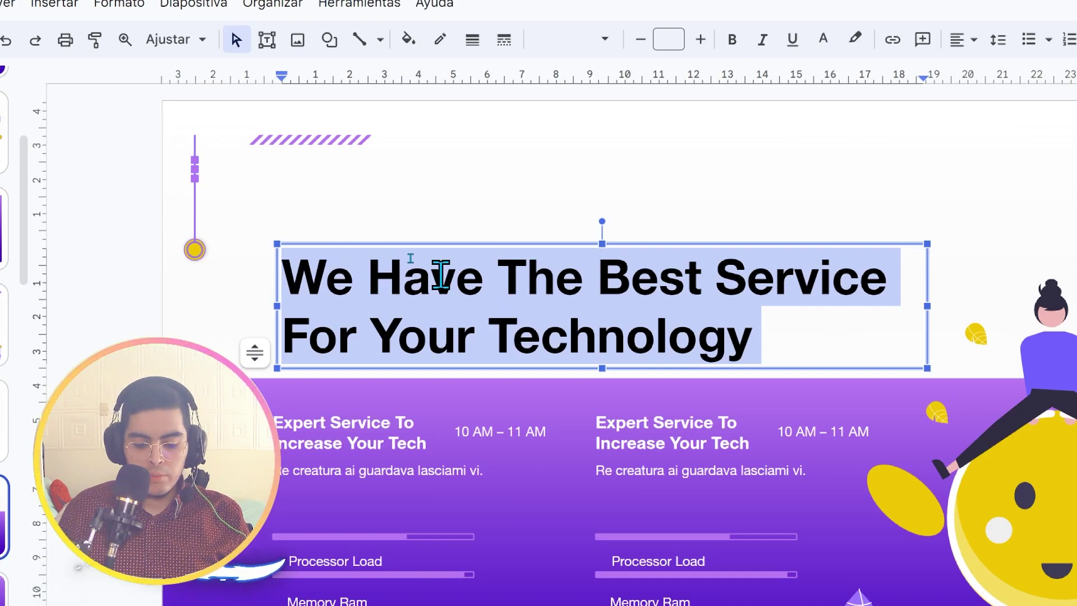
text(¿?)
key(Left)
text(Cuáles son nues)
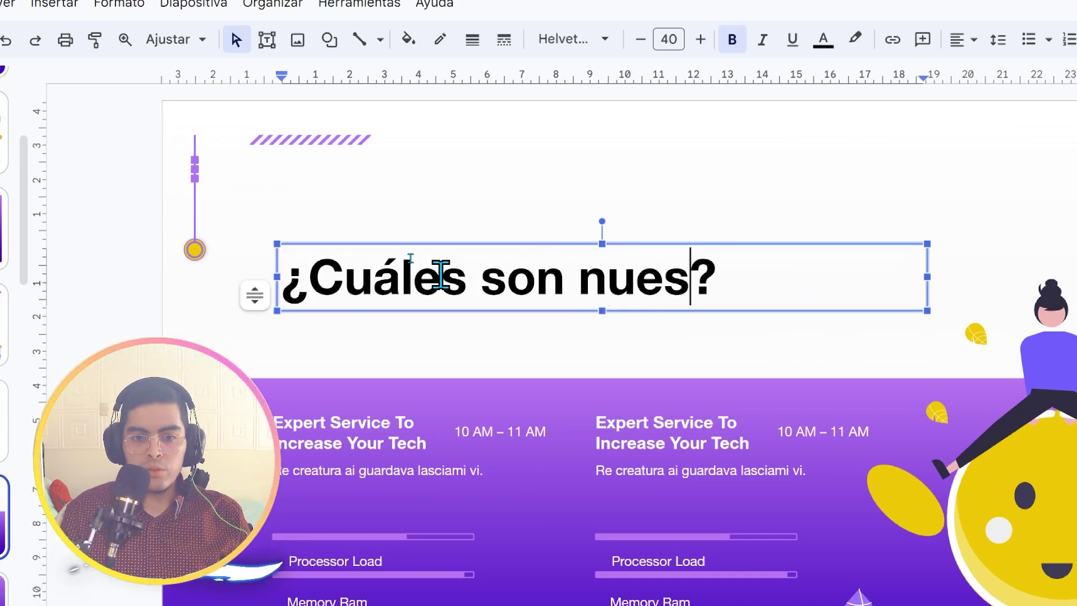
text(tros métodos de á)
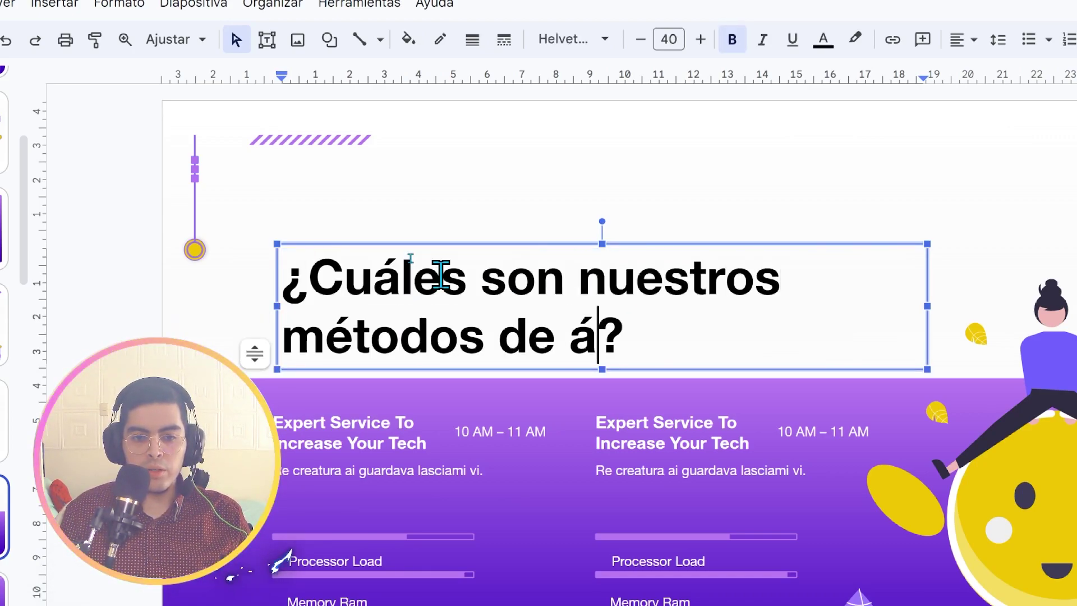
key(BackSpace)
text(pago)
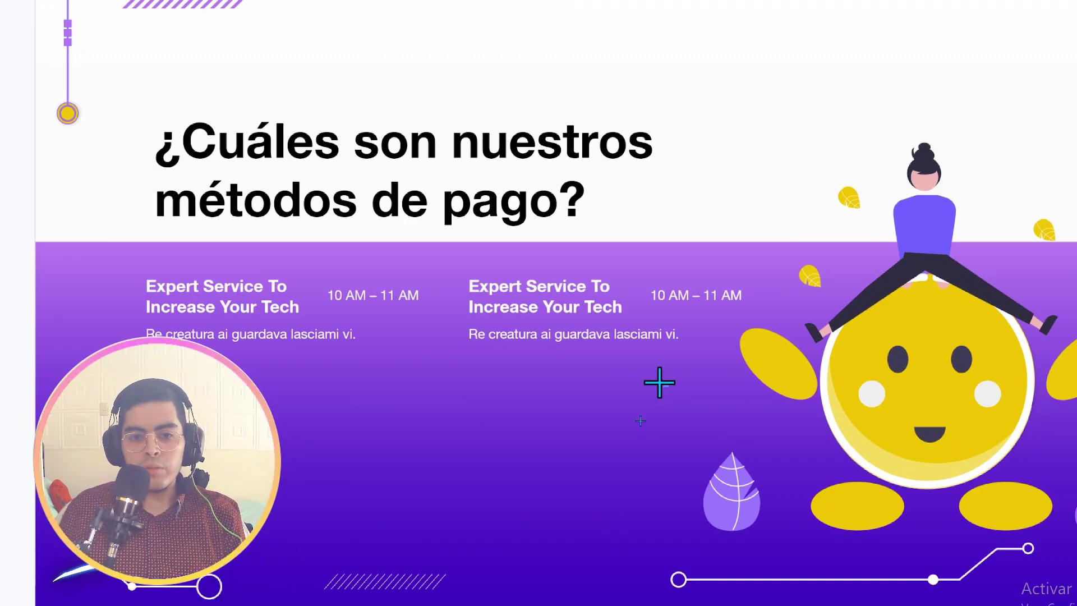
key(ctrl+v)
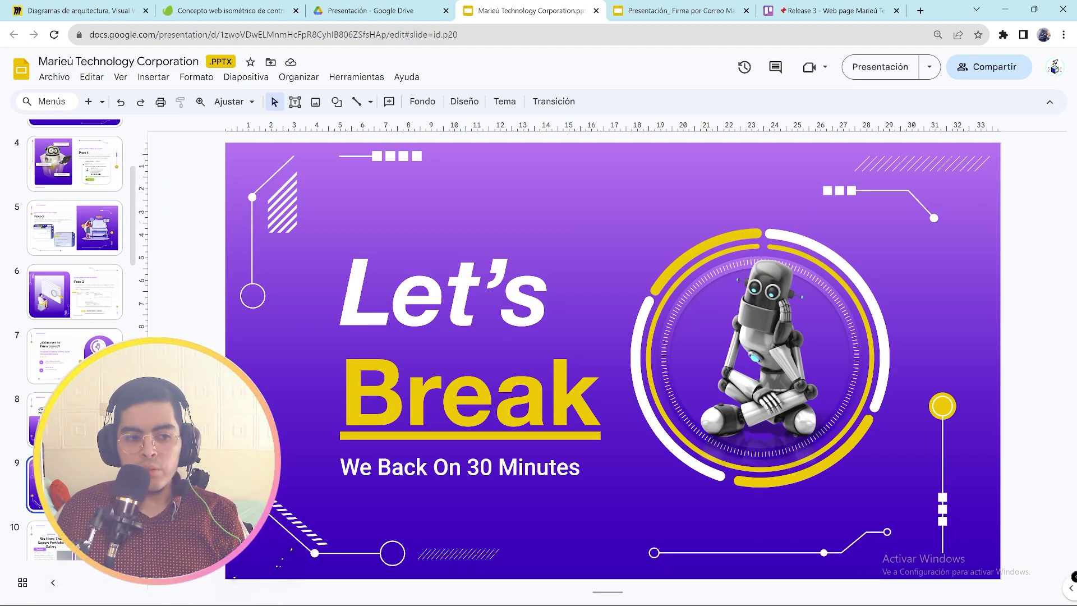
Step: Retitle the final slide '¡Muchas Gracias!' and adjust the title's font size
key(End)
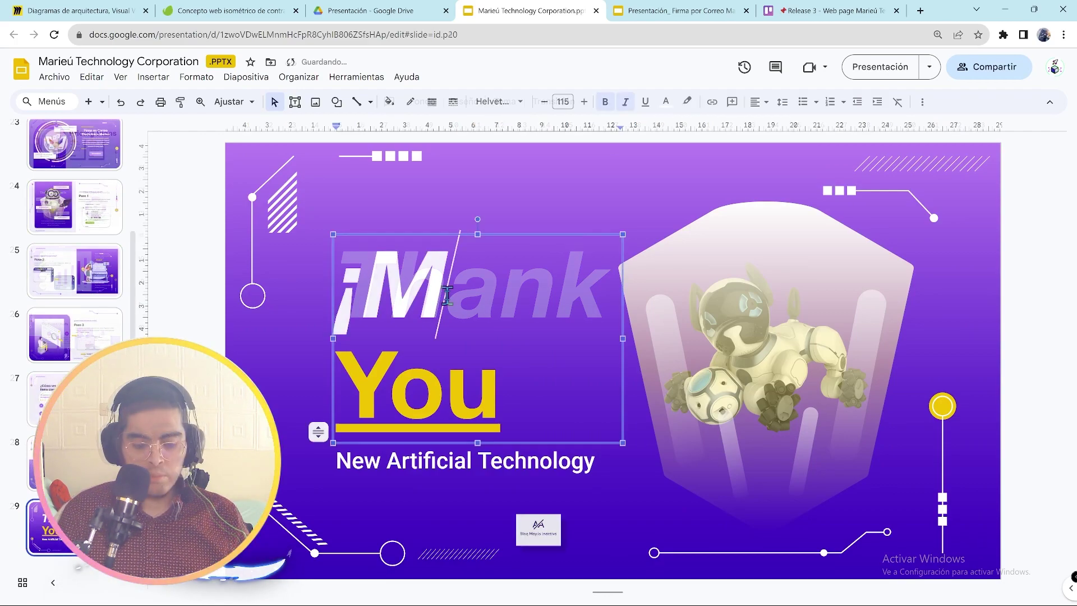
text(uchas )
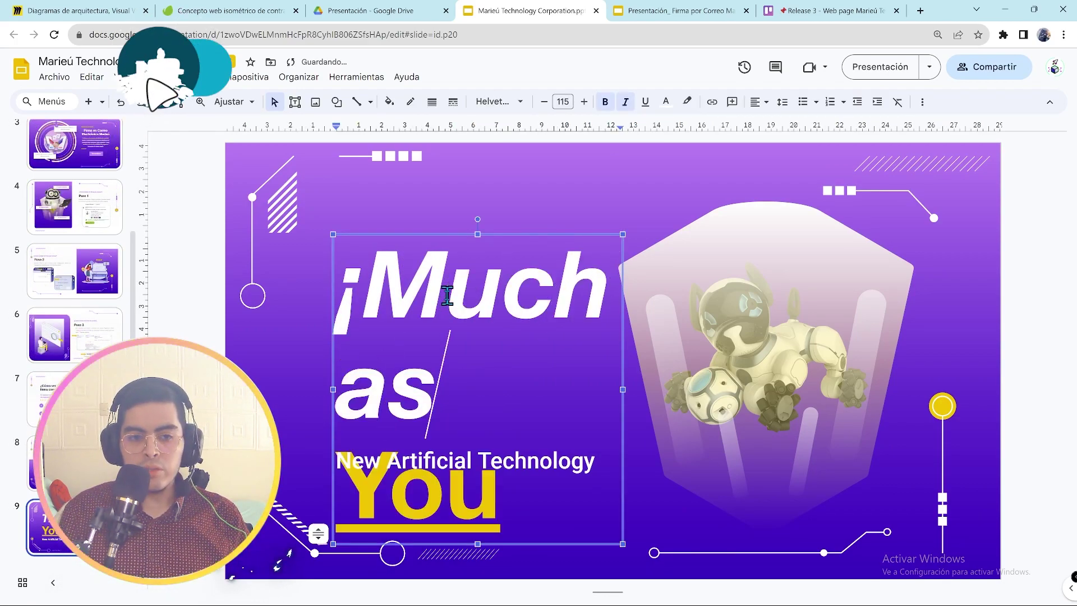
text(Gracias!)
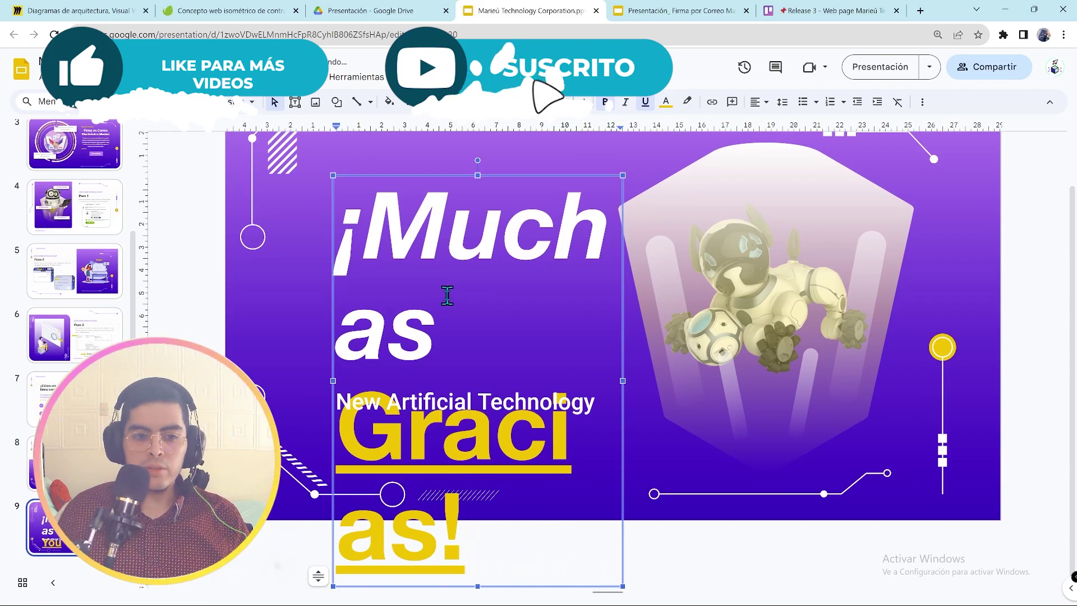
key(ctrl+a)
click(563, 101)
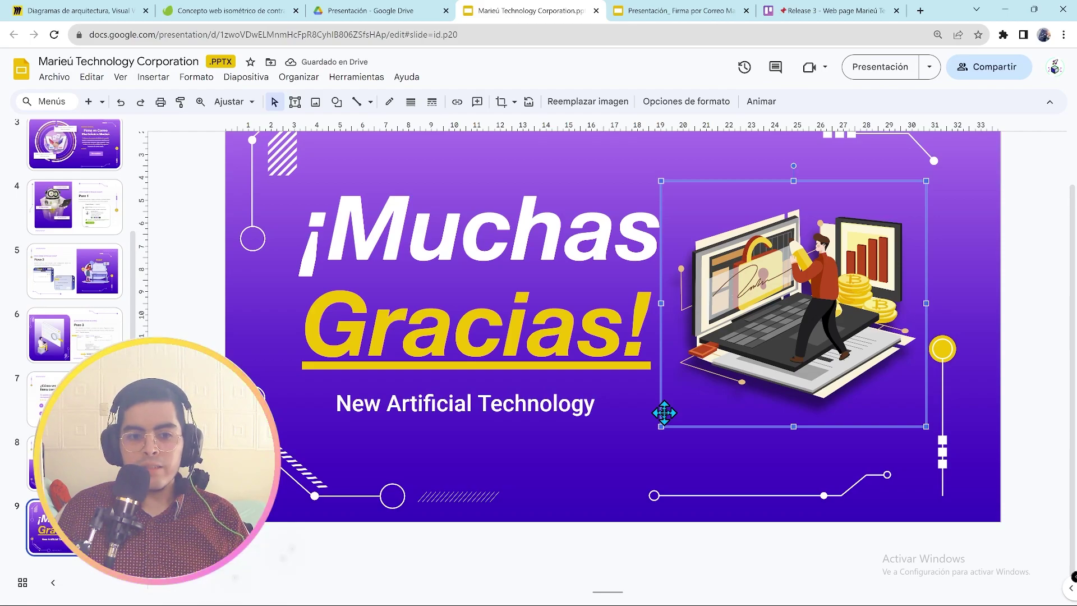
Step: Replace the New Artificial Technology subtitle with 'Marieú Technology Corporation'
click(628, 413)
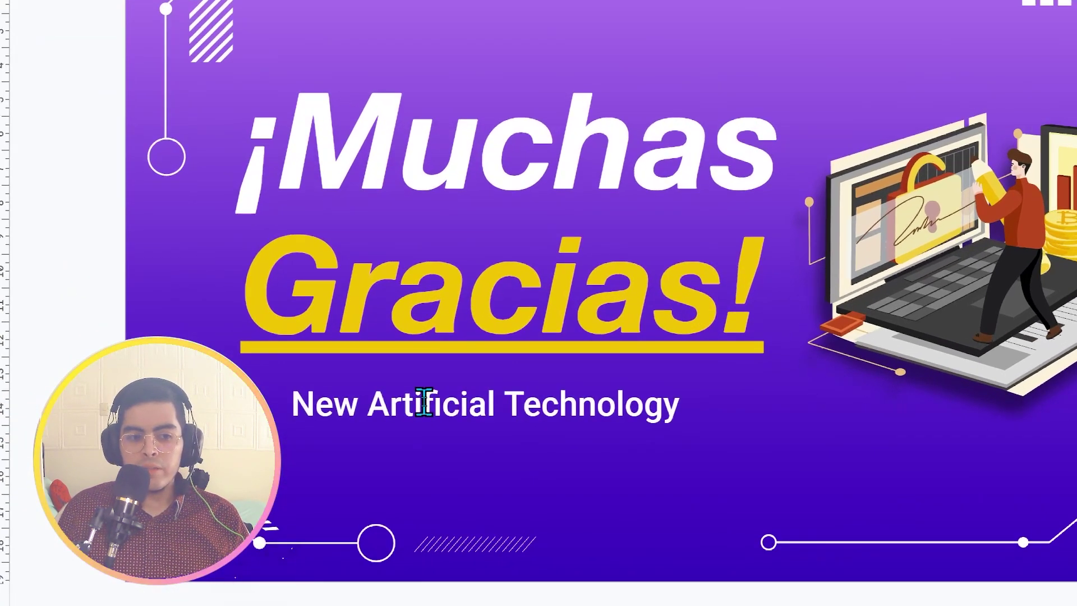
triple_click(424, 402)
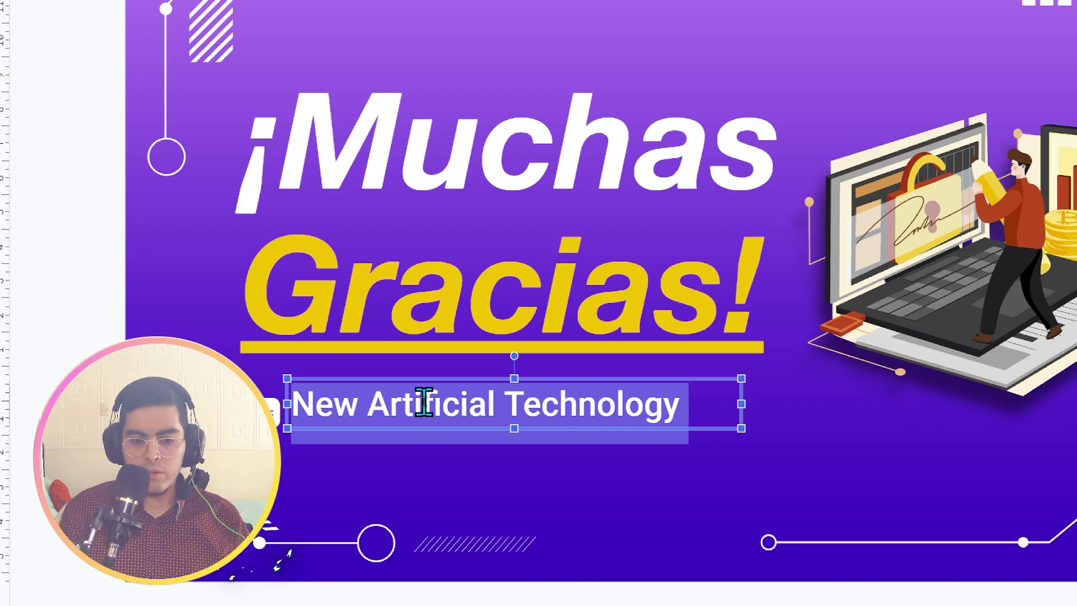
text(Marieú Technology Corporation)
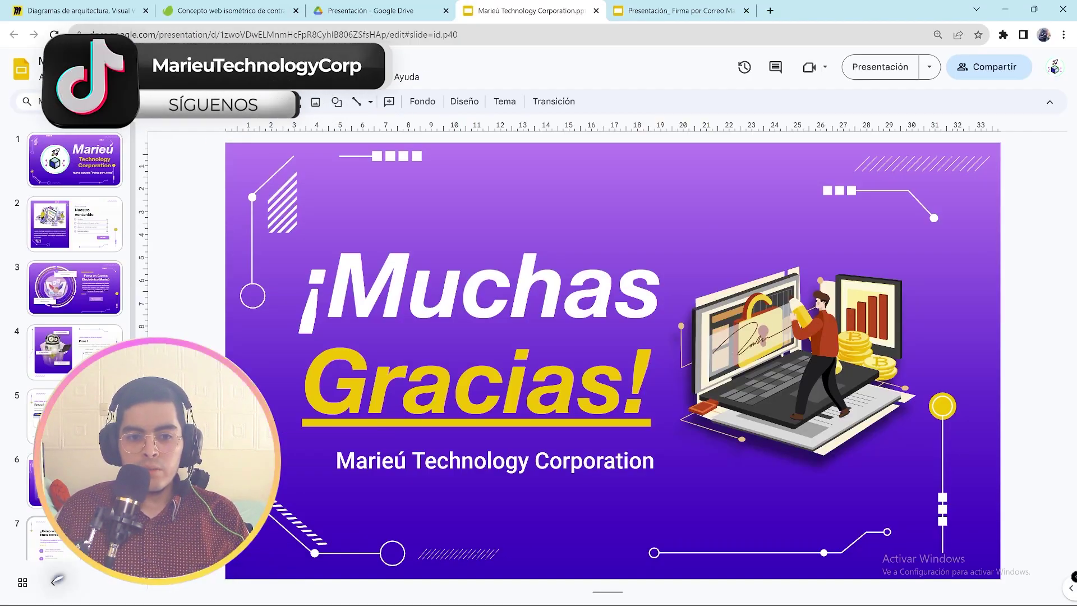